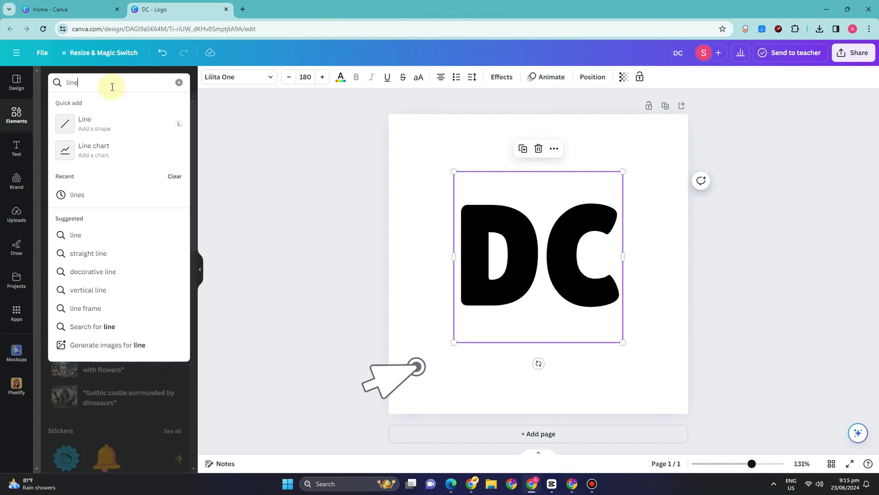
left_click(114, 123)
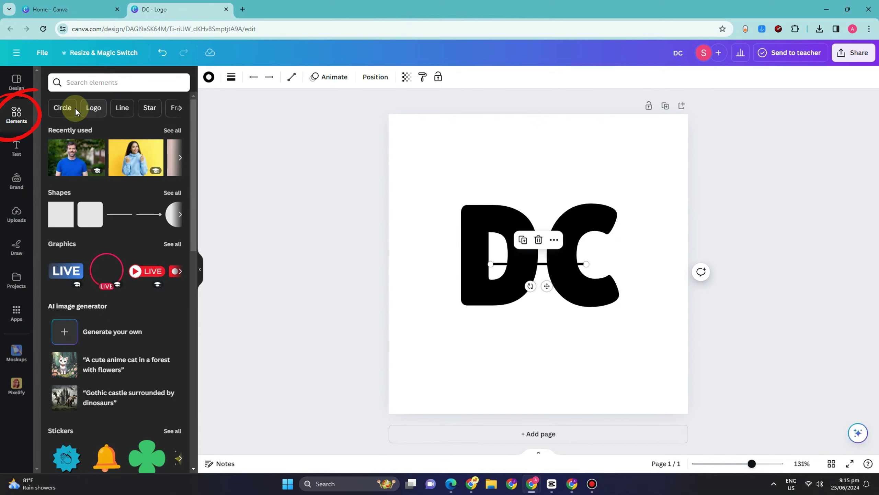
left_click(122, 108)
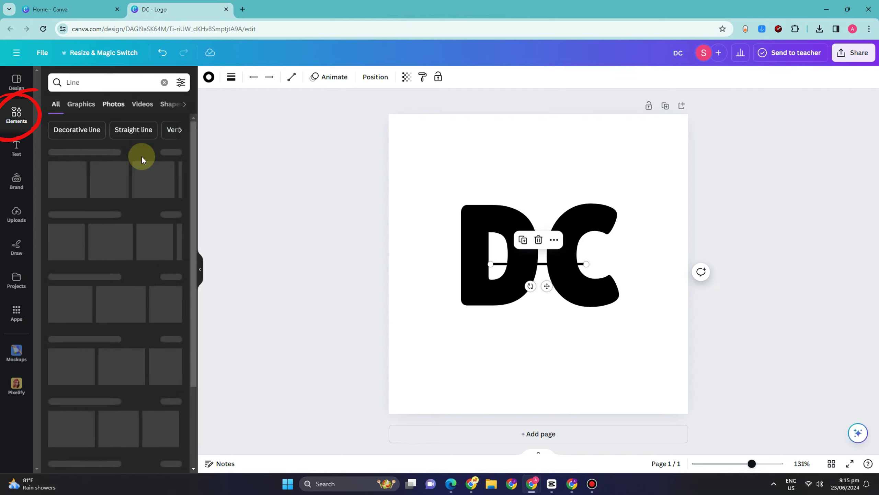
left_click(171, 151)
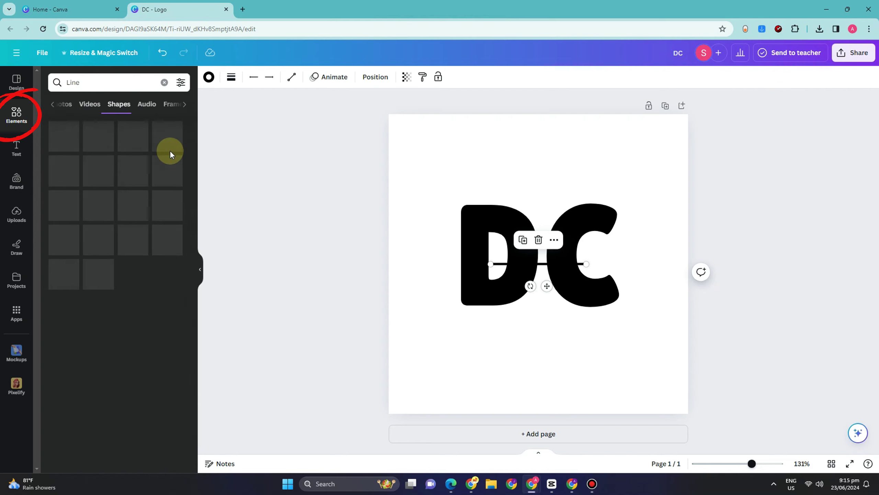
left_click(163, 152)
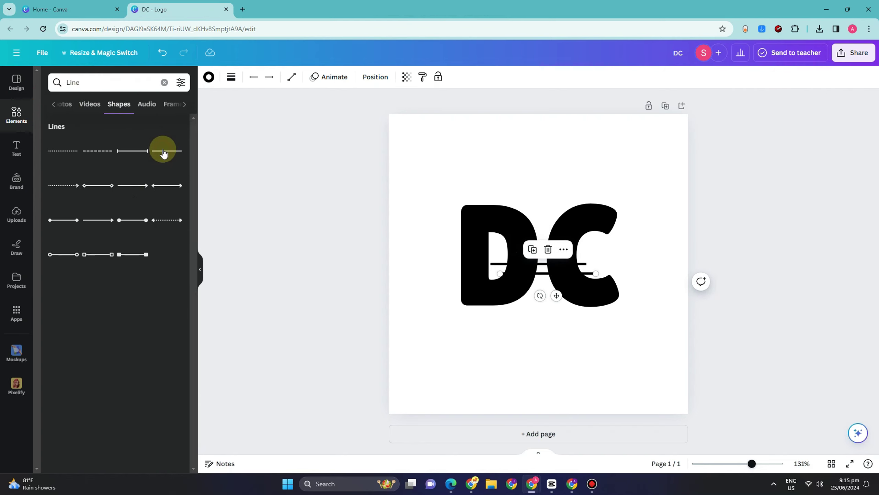
key("ctrl+z")
key("ctrl+z")
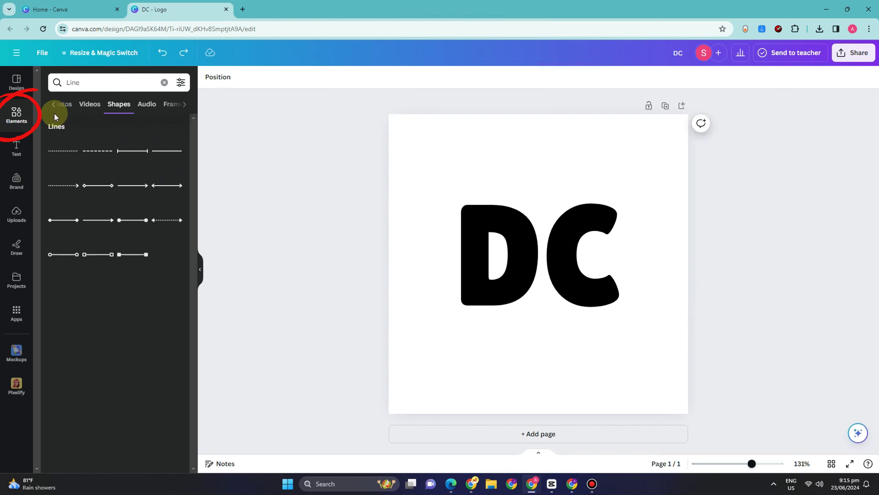
Add the thick straight line from the Line graphics results over the DC letters and tilt it diagonally, rising to the right
left_click(81, 104)
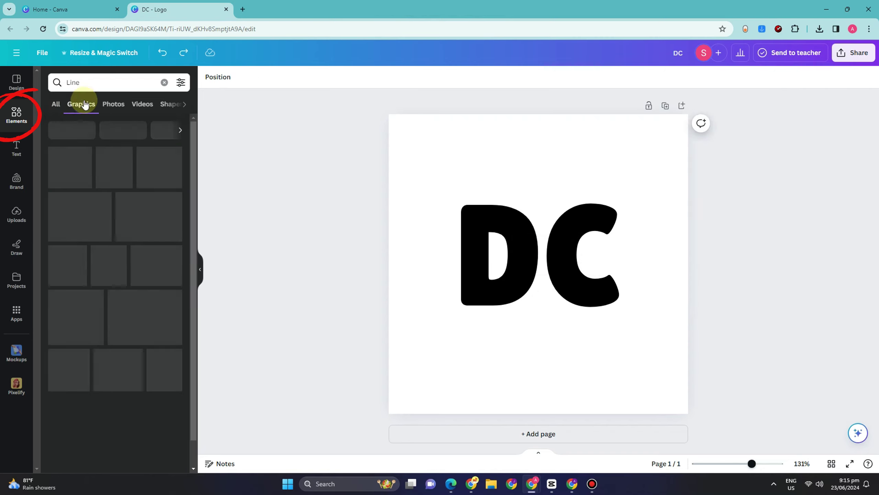
left_click(128, 167)
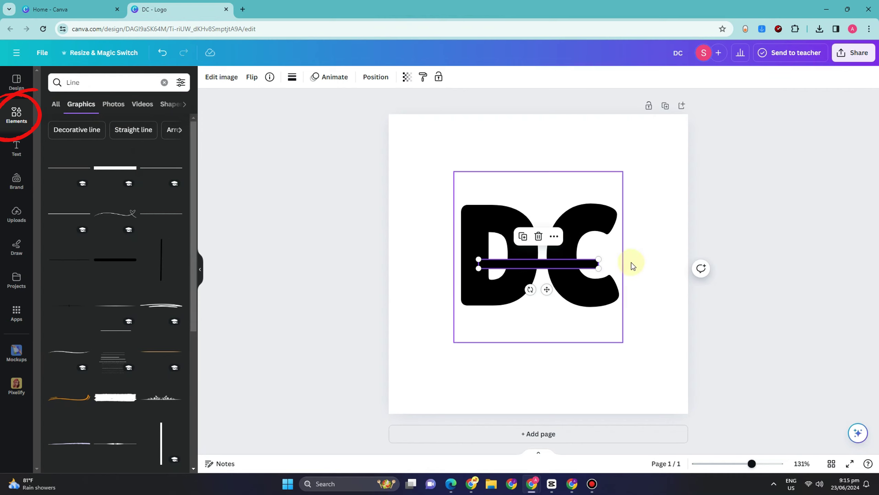
mouse_move(547, 289)
left_mouse_down()
mouse_move(557, 273)
mouse_move(549, 273)
left_mouse_up()
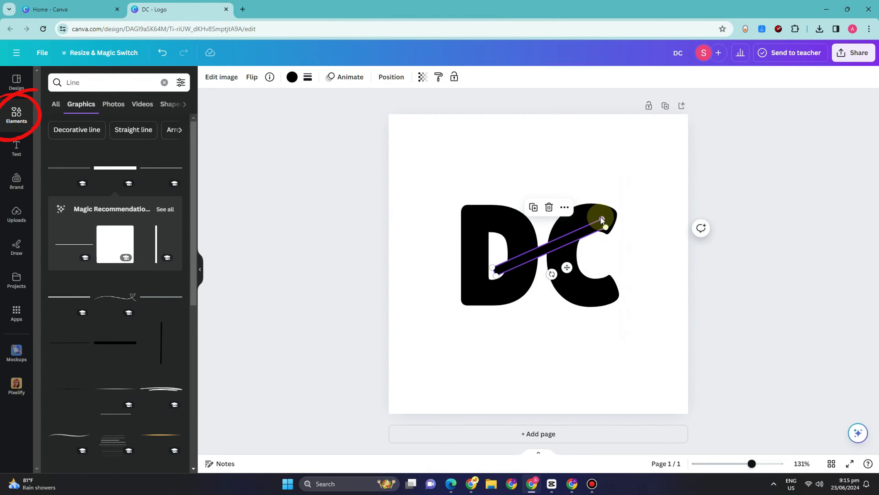
left_click_drag(602, 219, 613, 206)
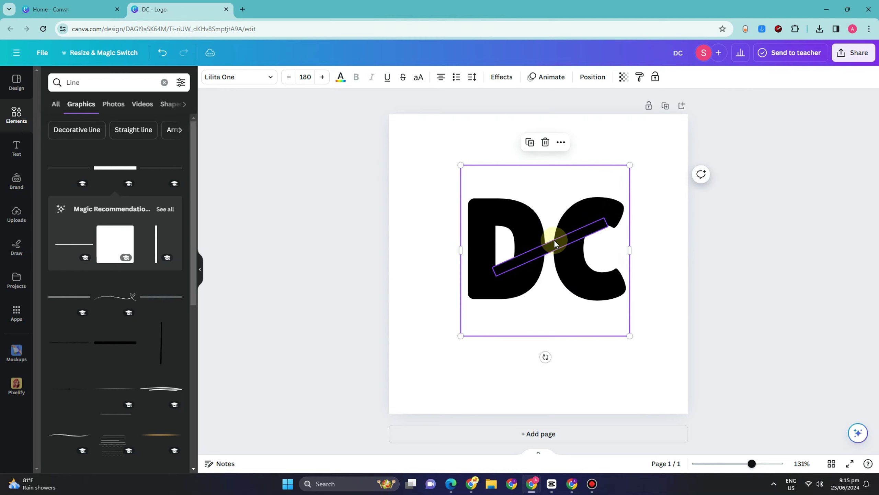
key("ctrl+z")
Lengthen the diagonal bar at both ends so it extends past the outer edges of the D and the C
left_click(503, 259)
left_click_drag(490, 276, 471, 283)
left_click_drag(603, 216, 626, 212)
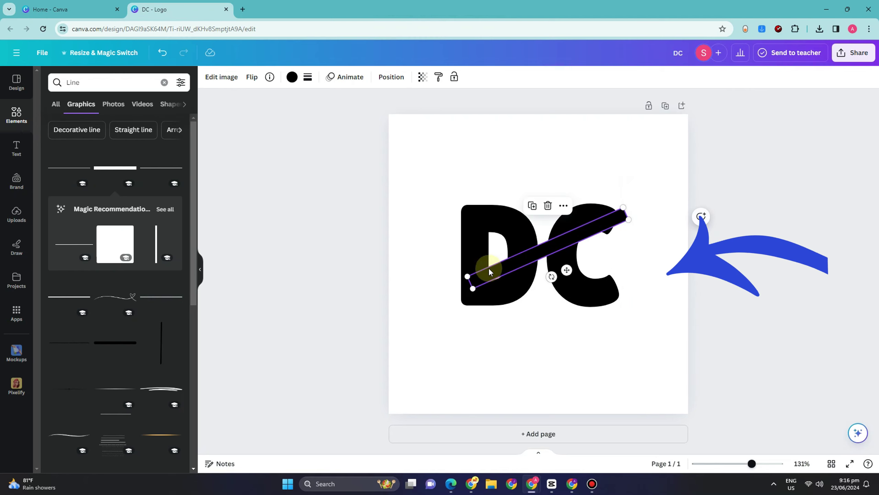
left_click_drag(466, 293, 446, 303)
Color the diagonal bar dark blue and nudge it slightly down across the DC letters
left_click(292, 78)
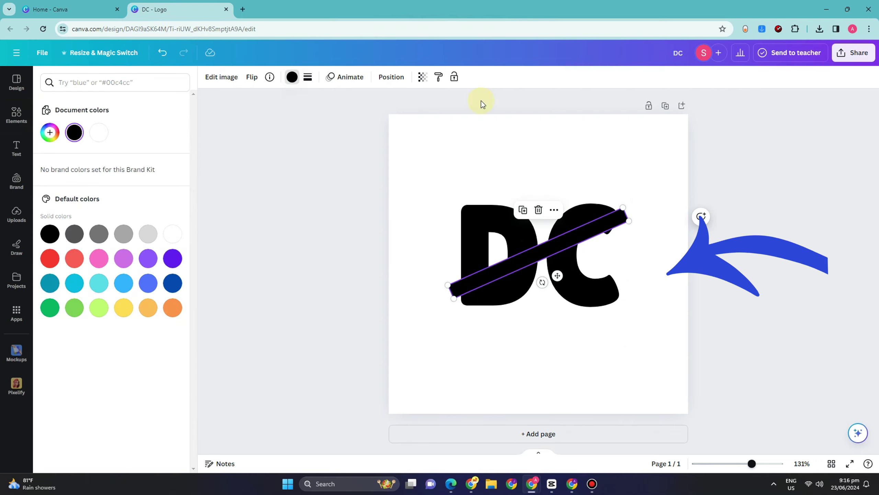
left_click(172, 282)
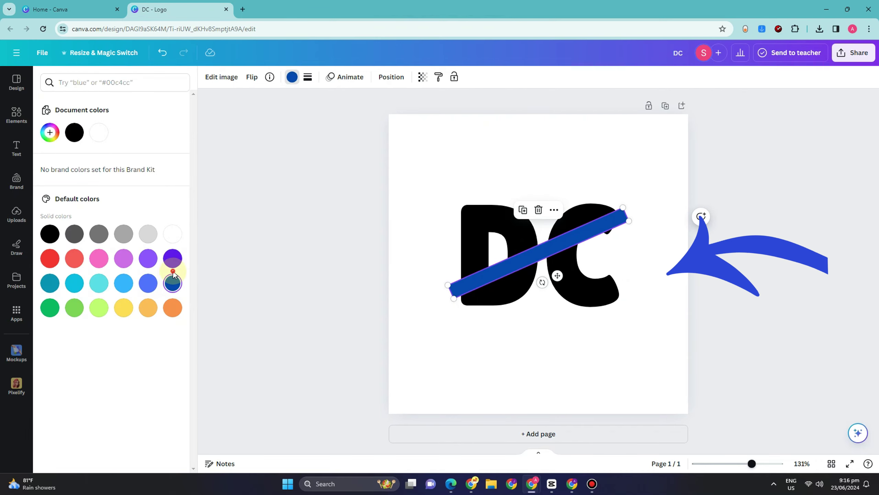
left_click_drag(512, 263, 513, 267)
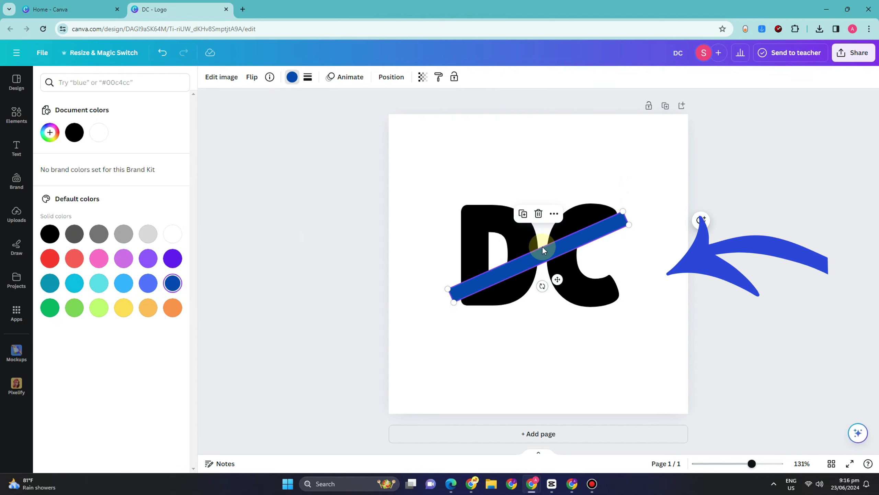
Set the diagonal bar's color back to black, keeping it centered across the letters
left_click(302, 74)
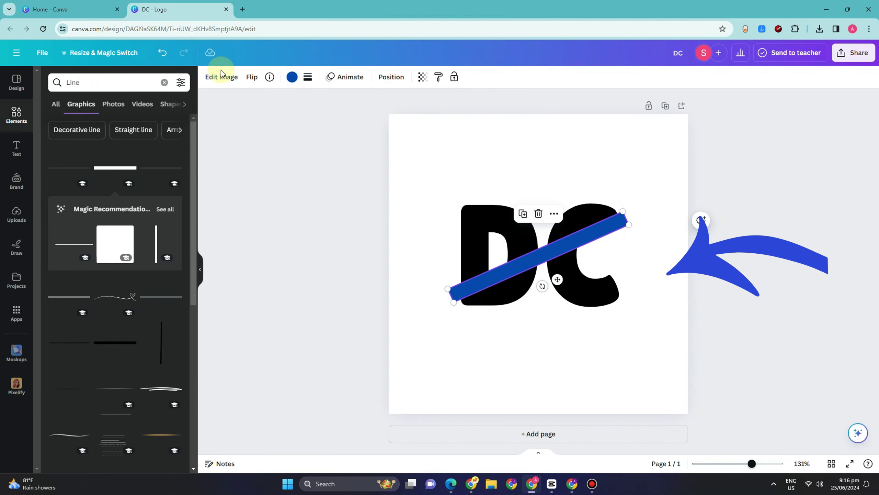
left_click(292, 76)
left_click(74, 133)
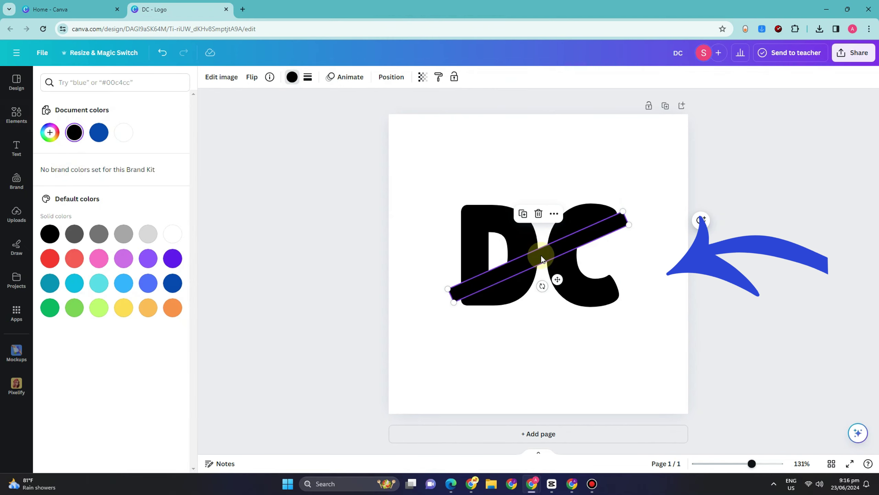
left_click_drag(542, 255, 540, 254)
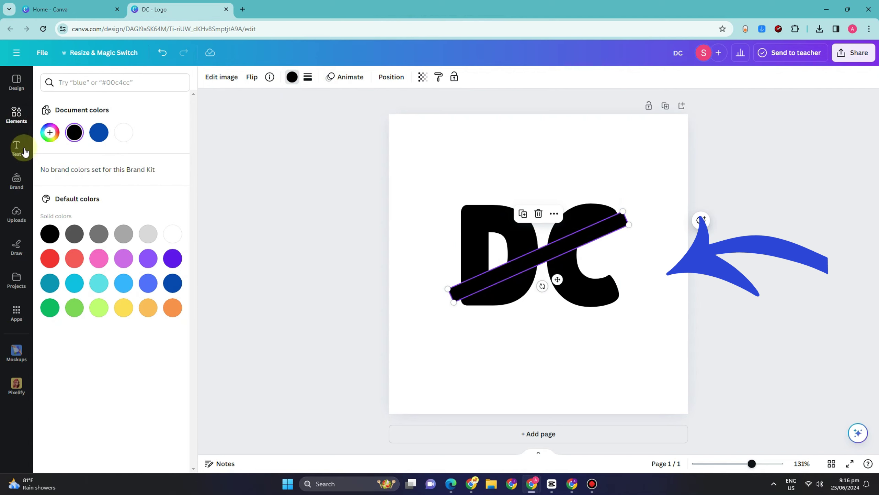
Search the elements for "shape" and place a rounded square over the center of the DC letters
left_click(16, 114)
left_click(118, 82)
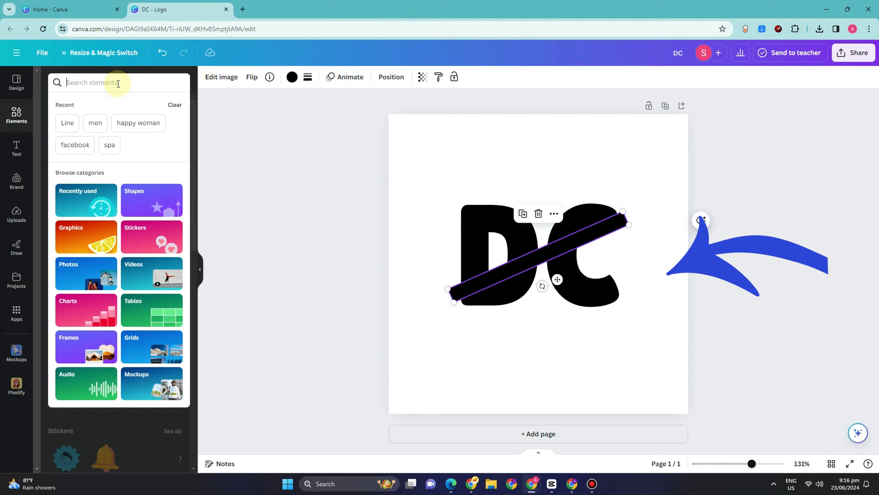
type("sa")
key("BackSpace")
type("h")
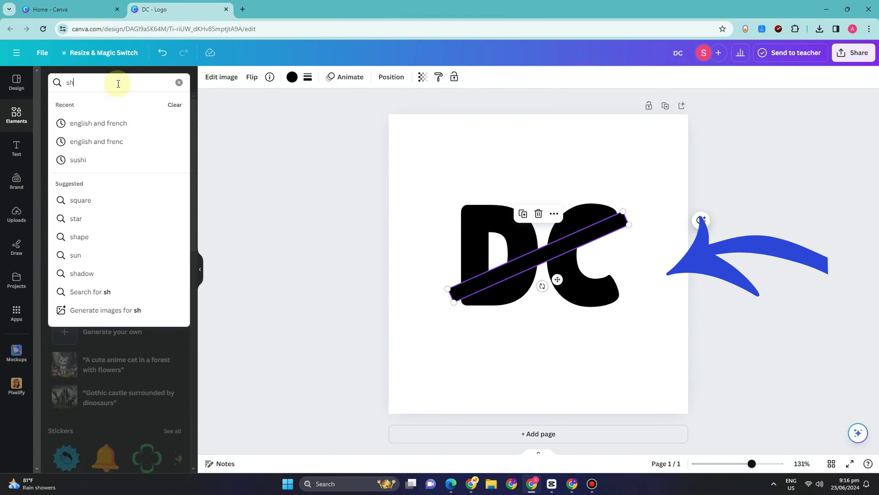
type("ap")
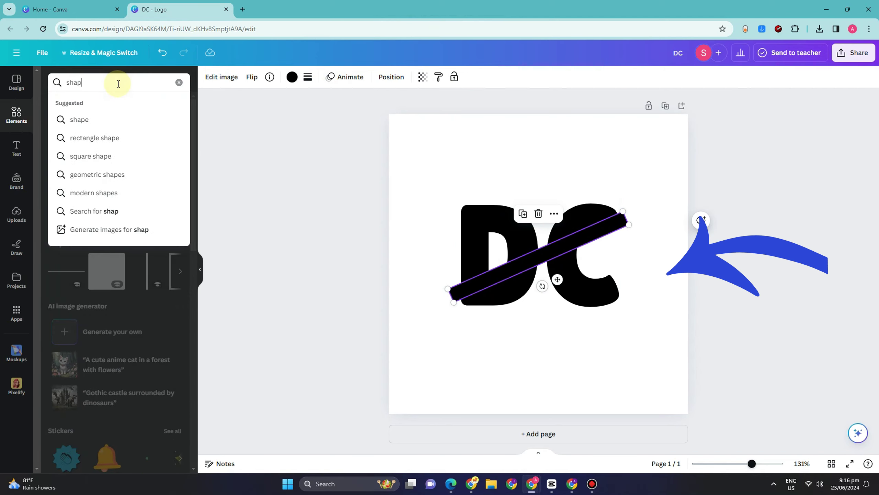
left_click(118, 121)
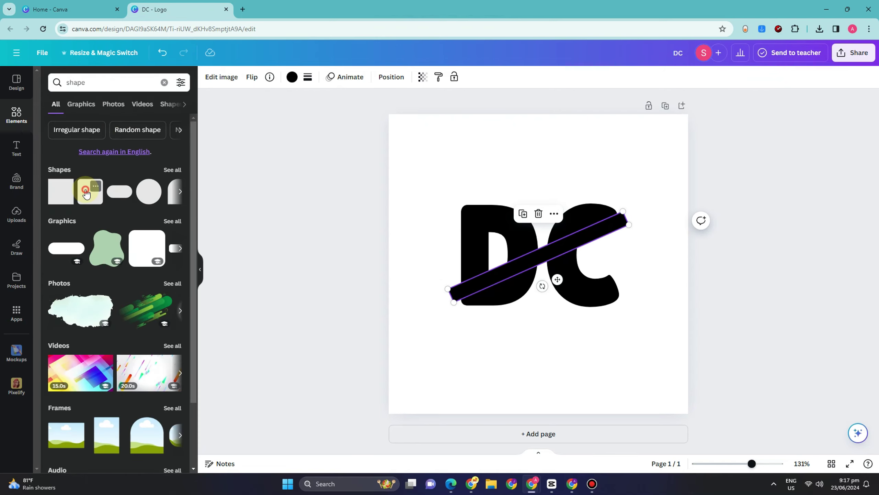
left_click(90, 191)
left_click_drag(550, 206, 552, 239)
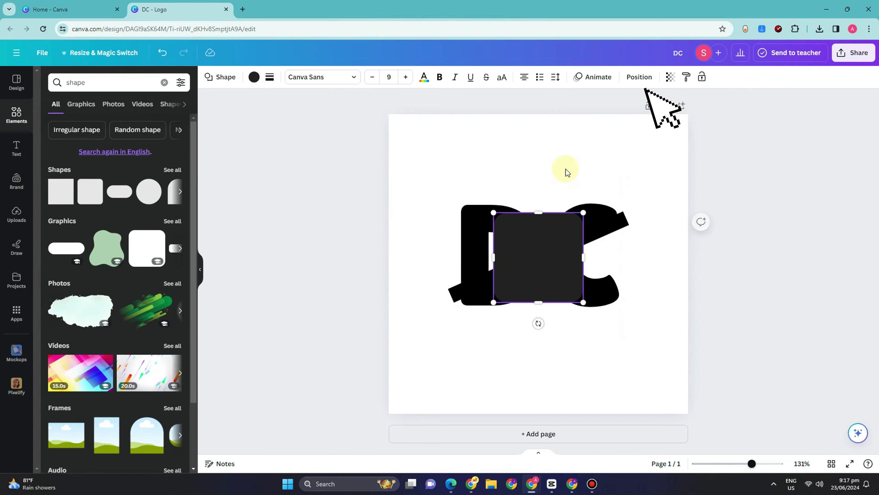
Rotate the rounded square to 30° and reduce its height to about 131 px, recentering it over the letters
left_click(640, 77)
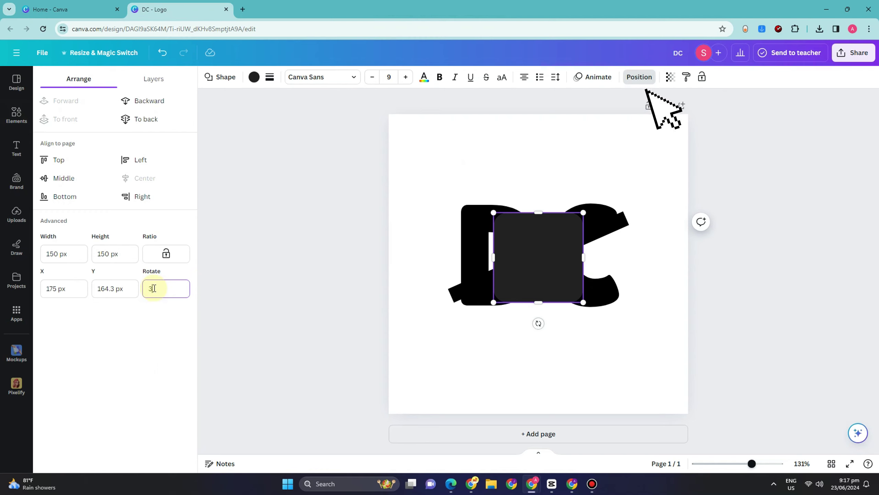
left_click(155, 288)
type("30")
key("Return")
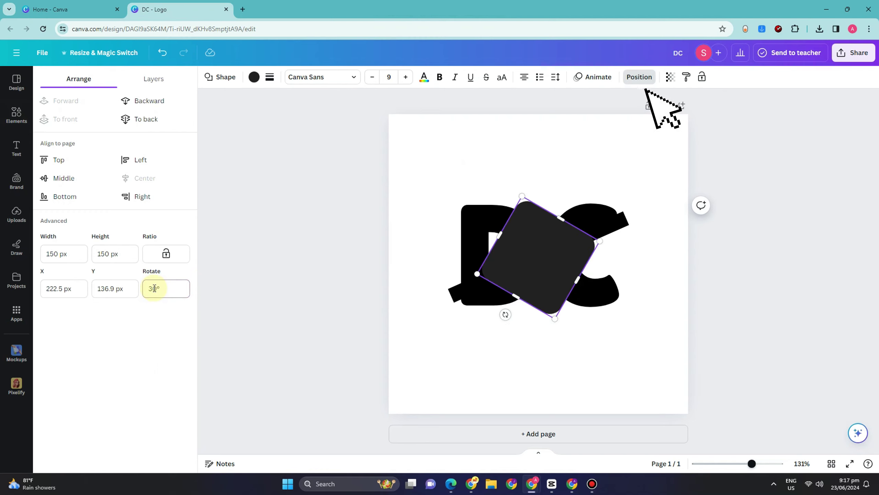
left_click_drag(561, 218, 556, 228)
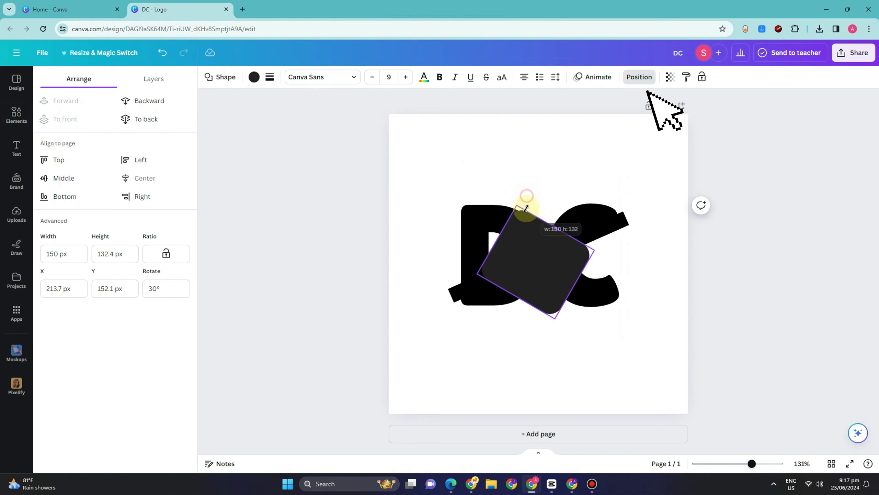
left_click_drag(562, 263, 567, 254)
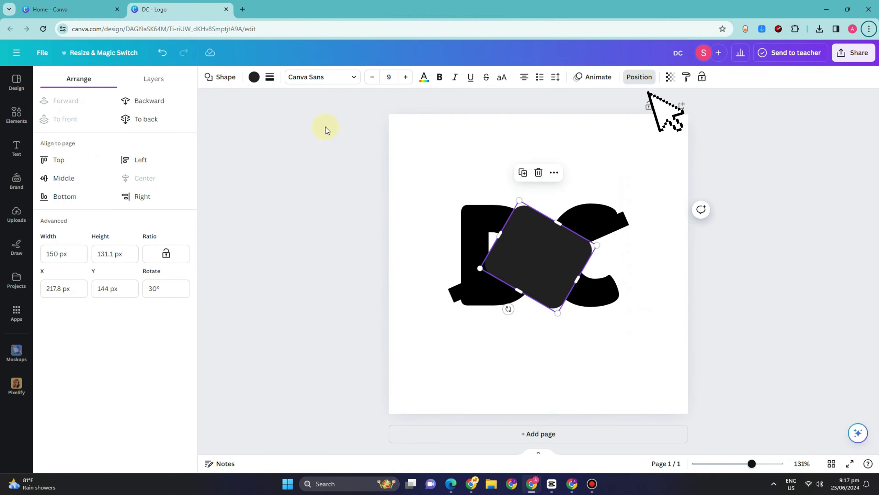
Fill the rounded square dark blue and duplicate it, with one copy above the D and the other over the lower part of the C
left_click(257, 79)
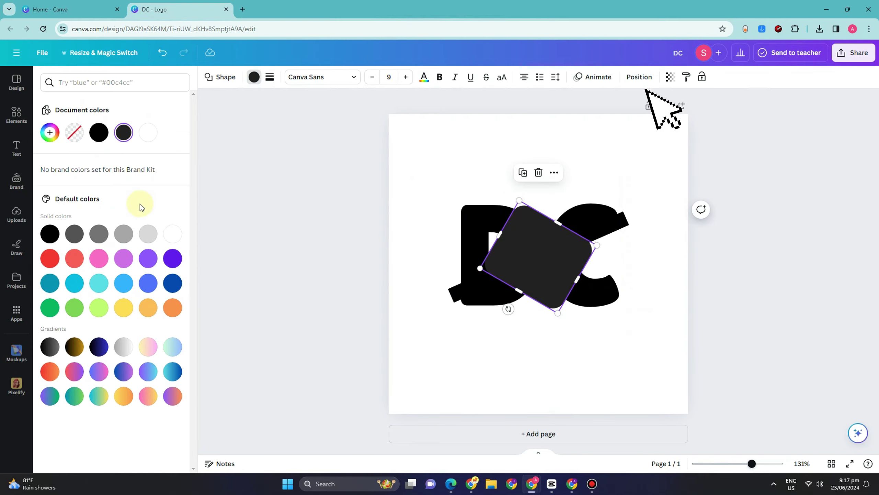
left_click(168, 291)
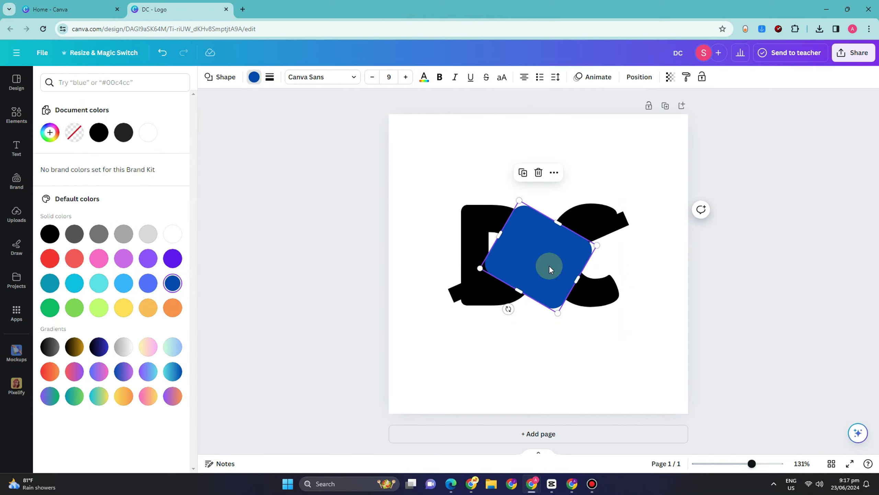
left_click(523, 172)
left_click_drag(546, 245, 479, 155)
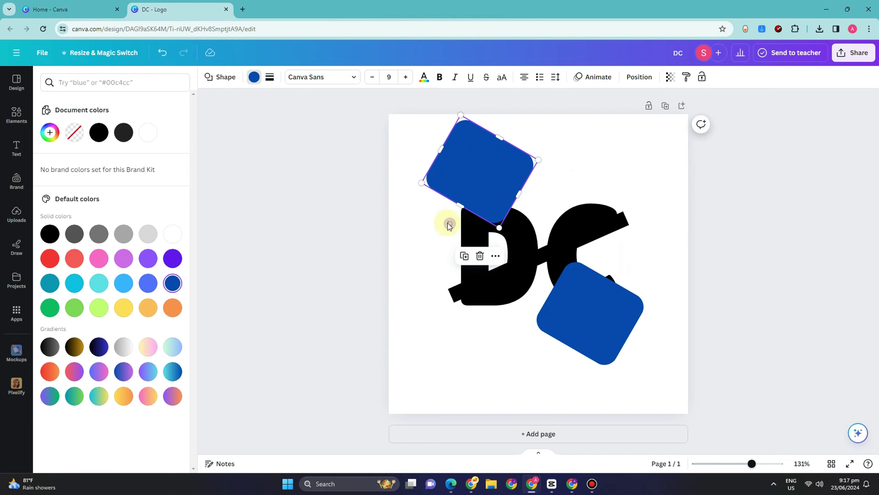
Rotate the diagonal bar to a steeper angle across DC and align the edge of the rotated upper blue square with it
left_click_drag(448, 223, 430, 208)
left_click_drag(581, 236, 574, 215)
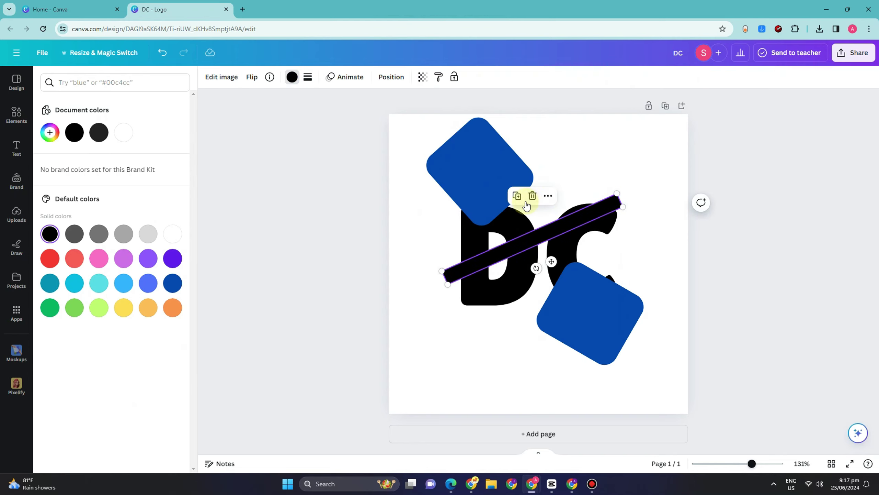
left_click_drag(536, 269, 530, 239)
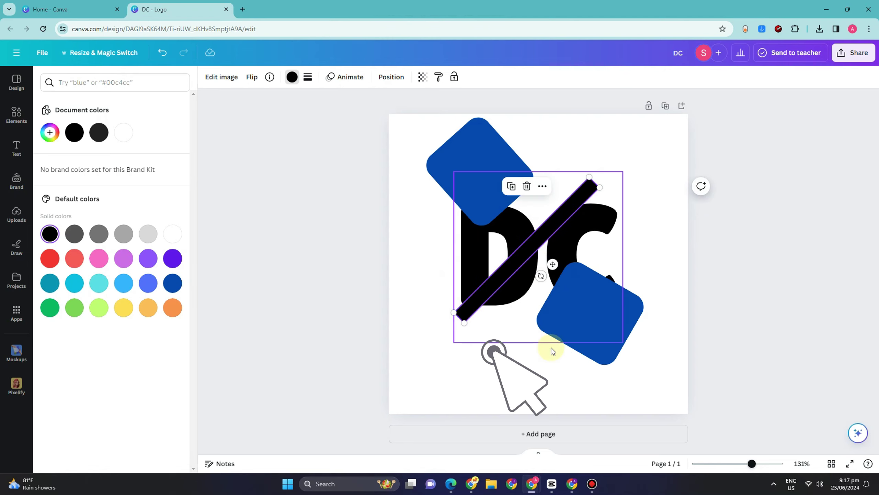
left_click_drag(481, 146, 492, 183)
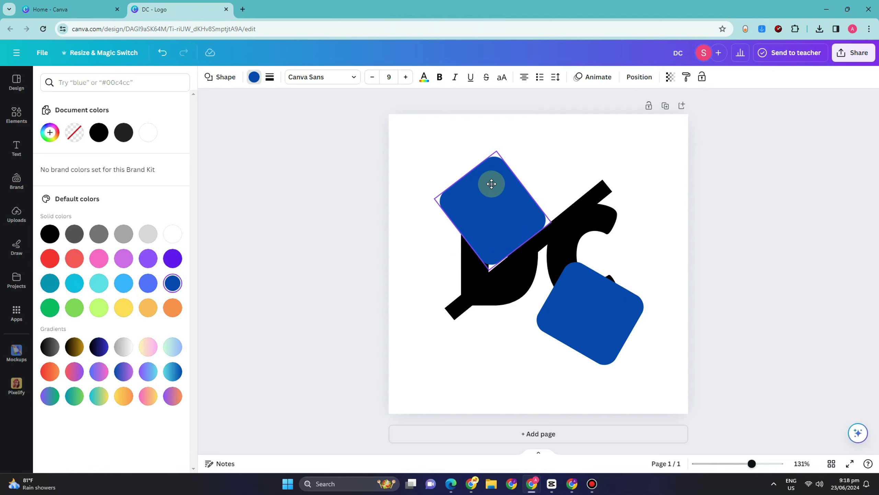
Stretch the upper blue square to about 311 by 654 so it covers the page area above the diagonal bar
left_click_drag(497, 150, 581, 94)
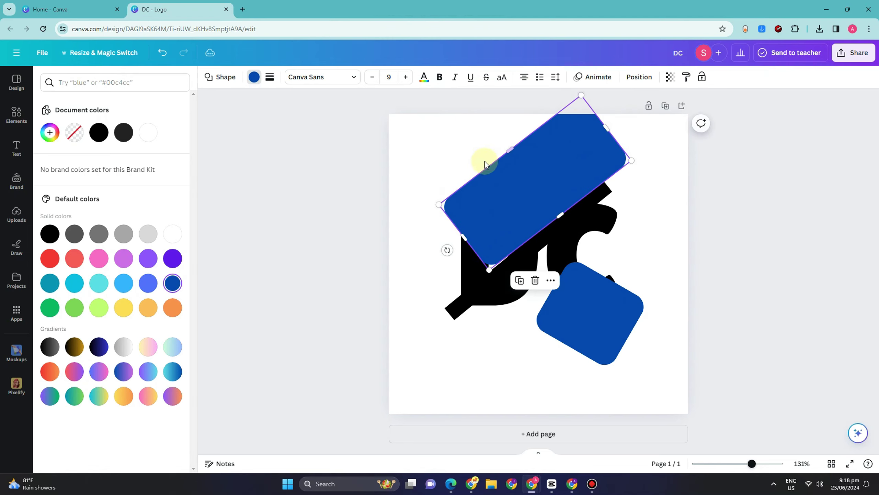
left_click_drag(511, 153, 462, 90)
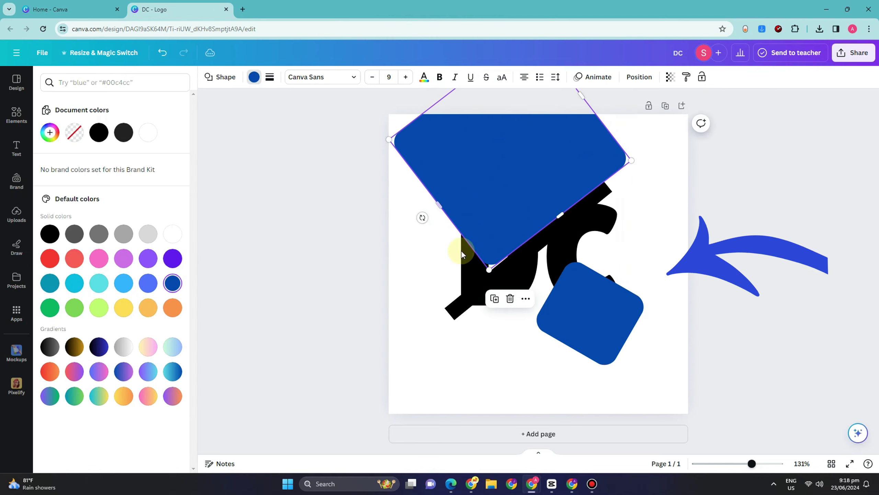
left_click_drag(438, 202, 351, 268)
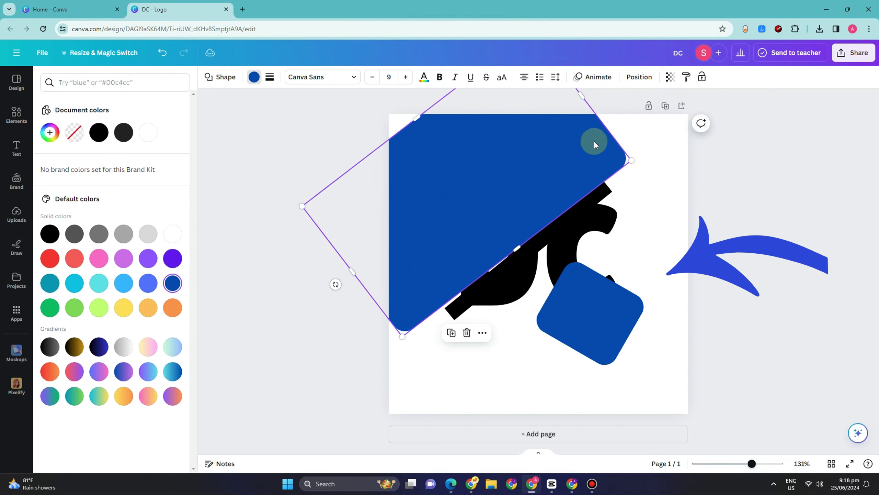
left_click_drag(582, 96, 696, 67)
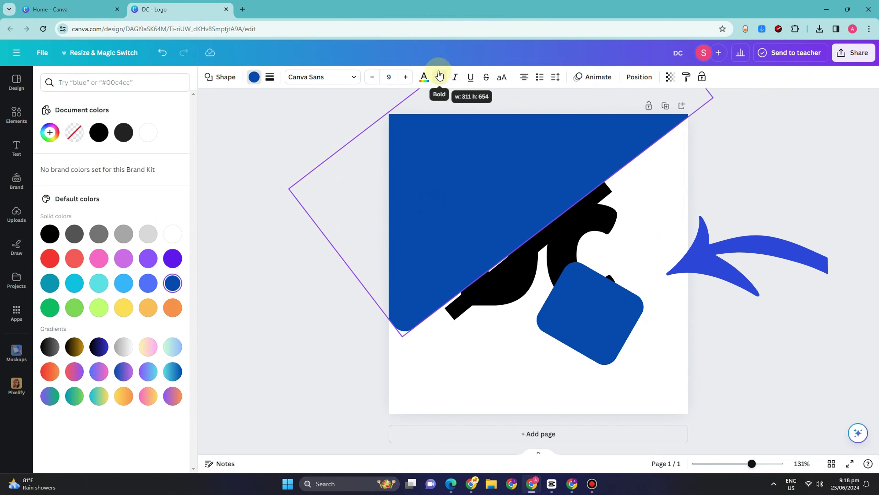
Nudge the diagonal bar against the upper blue shape and rotate the lower blue square parallel to the bar, aligned with its lower edge
left_click(534, 249)
left_click_drag(535, 250, 531, 249)
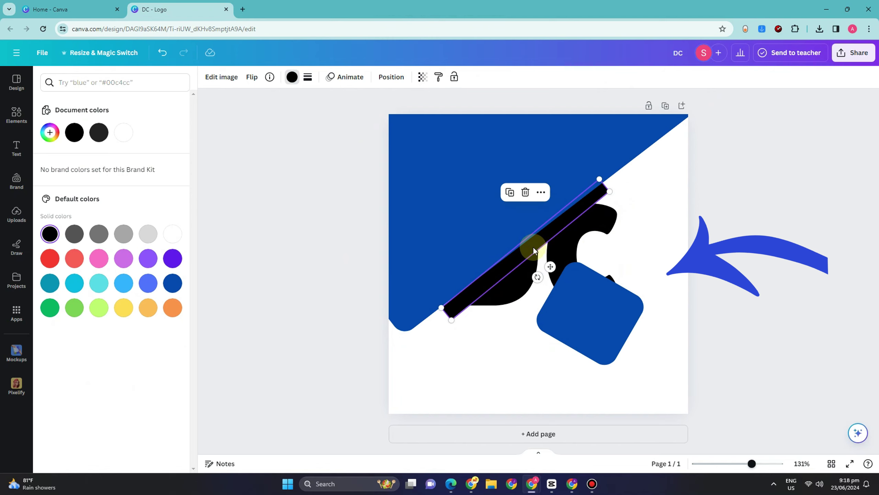
left_click(570, 318)
left_click_drag(559, 365, 542, 360)
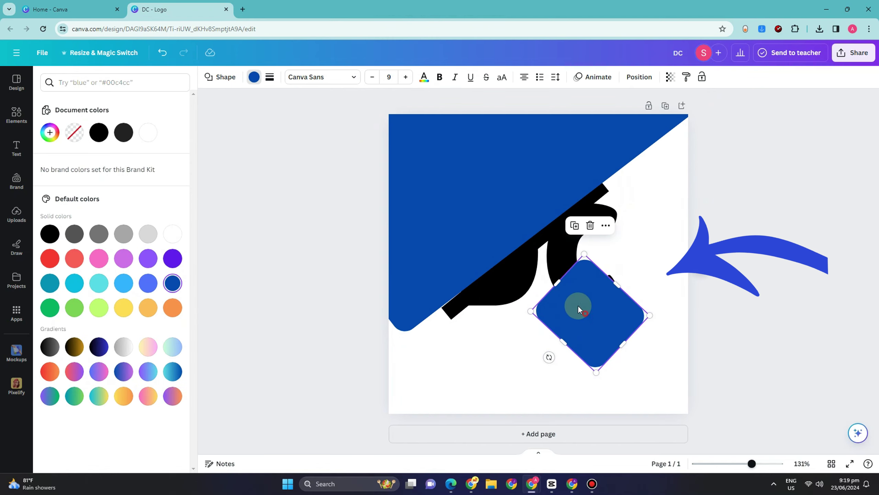
left_click_drag(578, 304, 564, 285)
left_click_drag(528, 324, 520, 320)
Stretch the lower blue square along and away from the diagonal bar so it covers the page area below the bar
left_click_drag(609, 264, 753, 208)
left_click_drag(537, 308, 399, 418)
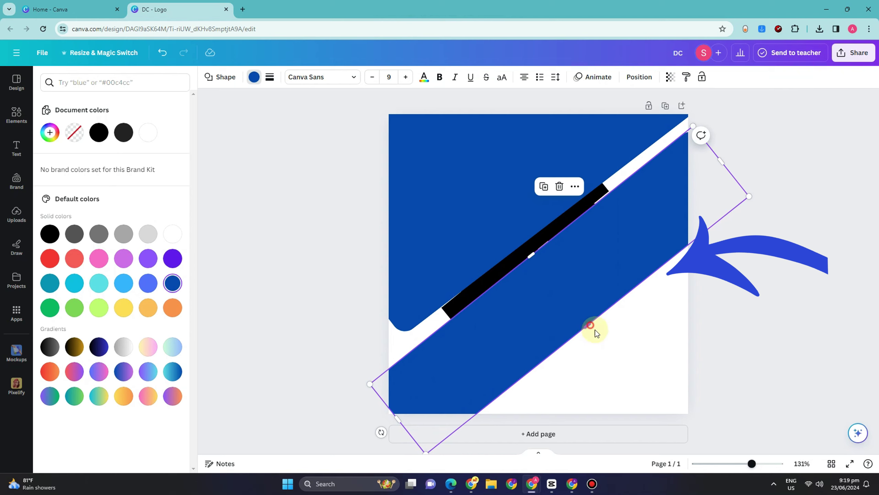
left_click_drag(595, 331, 657, 398)
Extend the upper blue shape down over the diagonal bar and past the page's left edge until it meets the lower blue shape
left_click(547, 213)
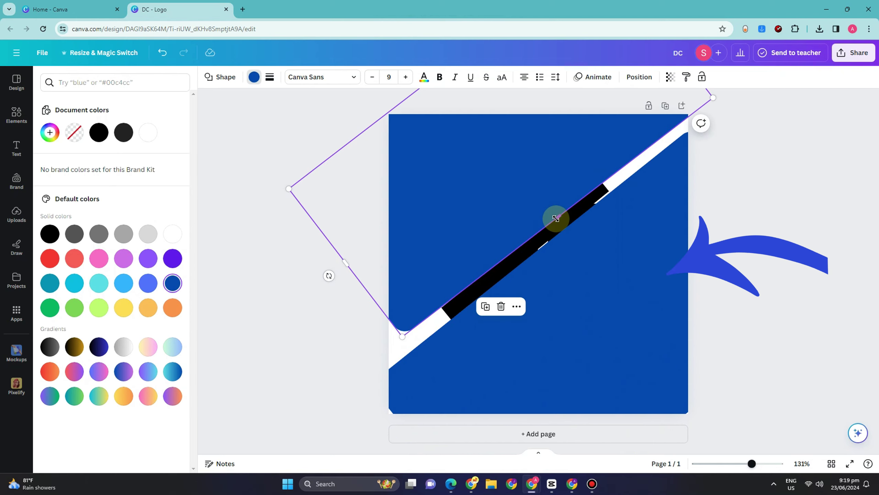
left_click_drag(555, 218, 566, 228)
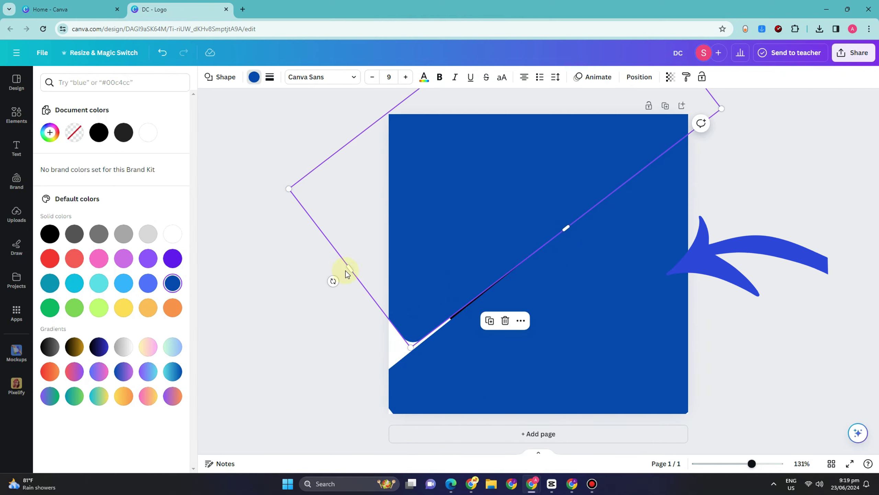
left_click_drag(348, 274, 312, 301)
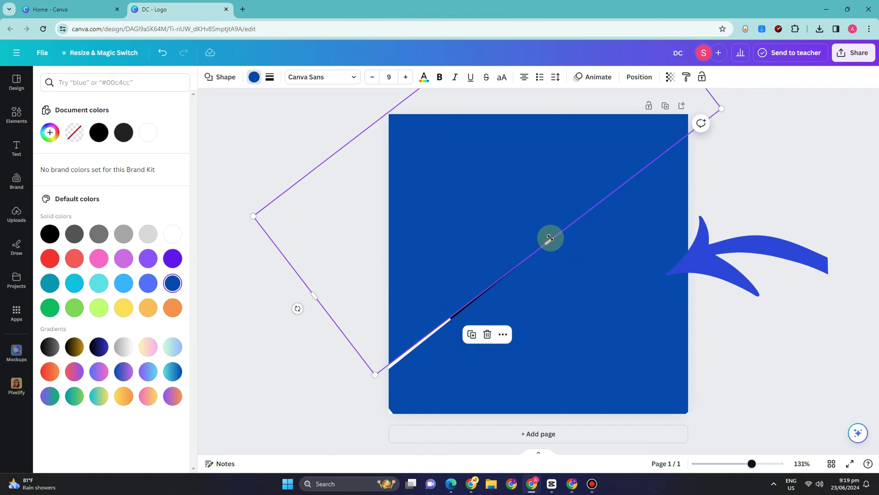
left_click_drag(550, 238, 553, 248)
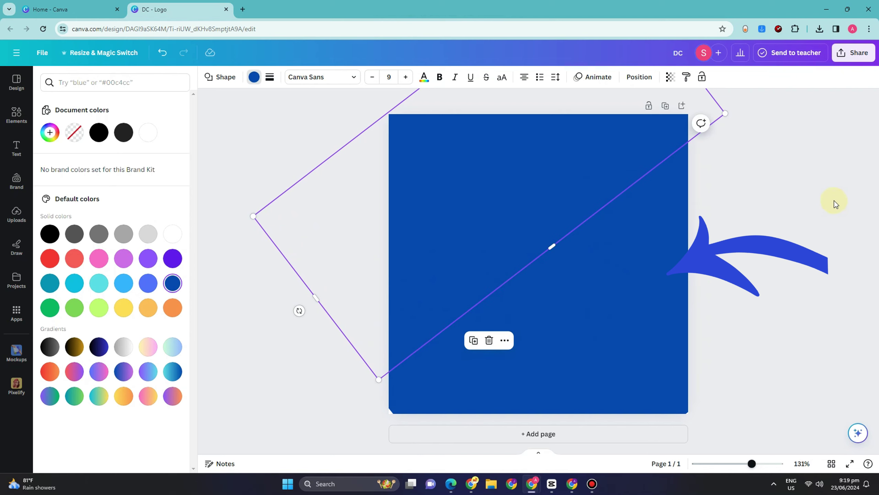
Deselect the shape and duplicate the page with the fully covered DC lettering
left_click(831, 187)
left_click(793, 113)
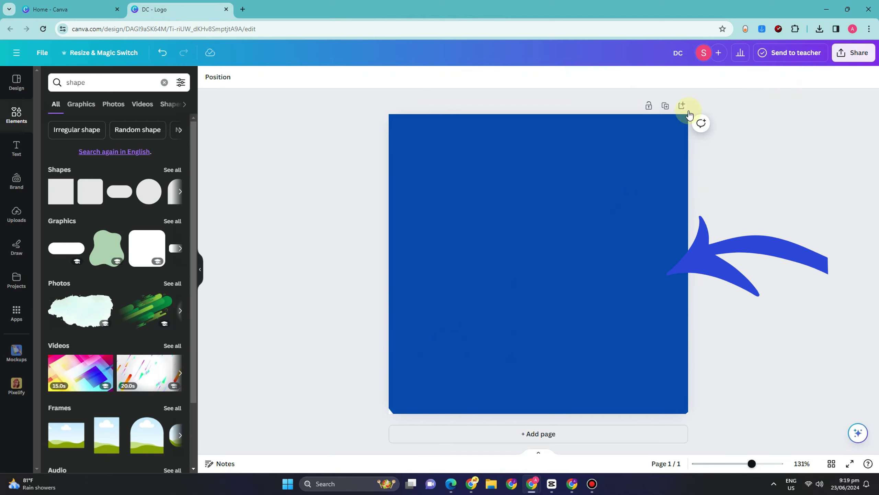
left_click(666, 105)
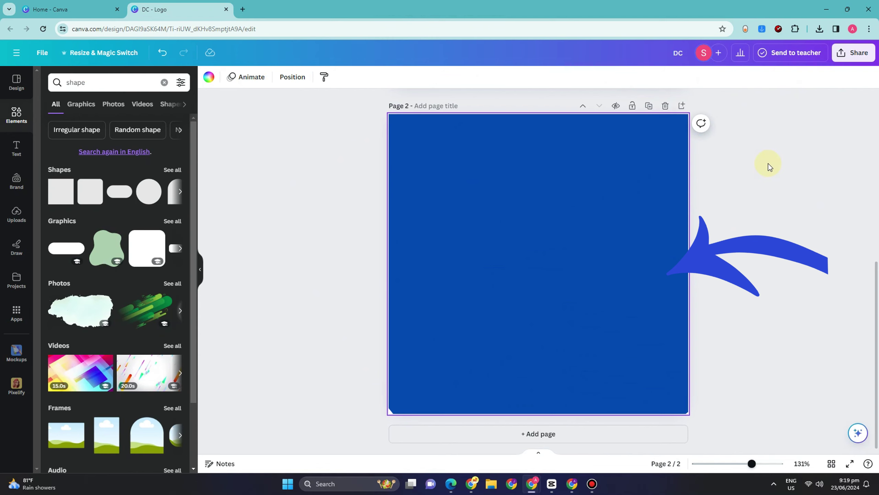
On page 1, delete the blue shape covering the lower part and fill the remaining upper blue shape white
scroll(483, 104, "up", 8)
left_click(499, 196)
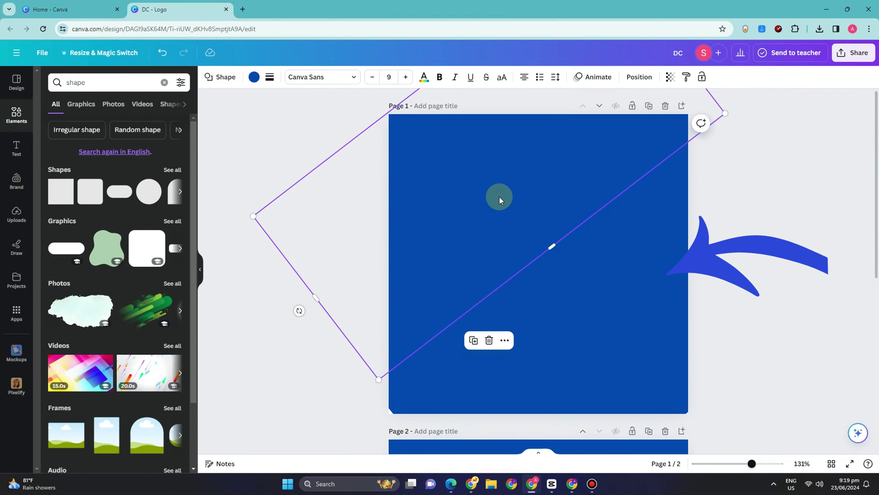
left_click_drag(499, 196, 589, 281)
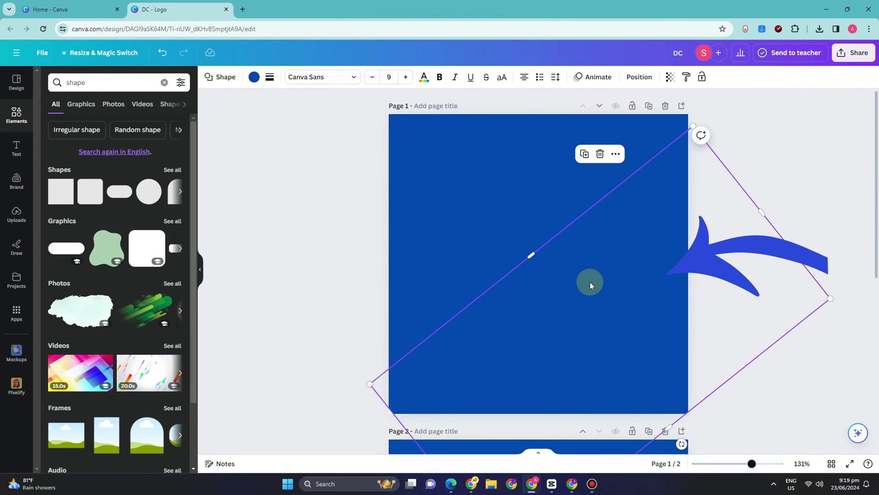
key("ctrl+z")
left_click(507, 197)
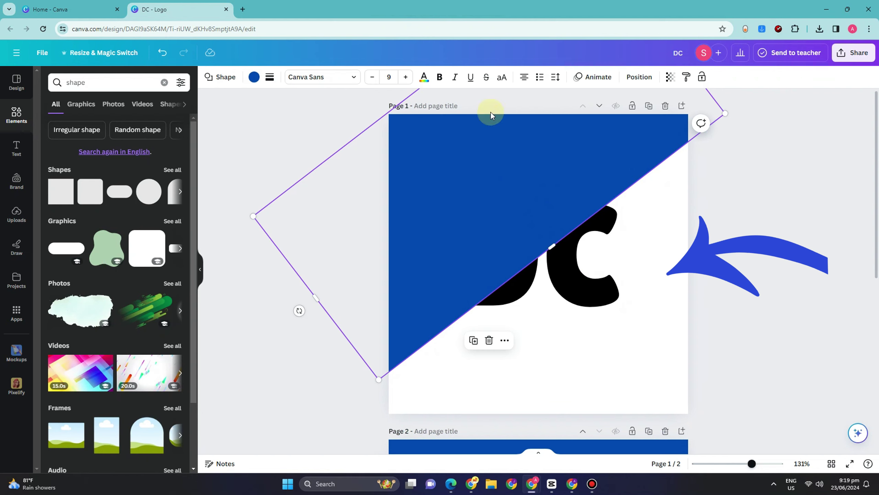
left_click(254, 77)
left_click(173, 234)
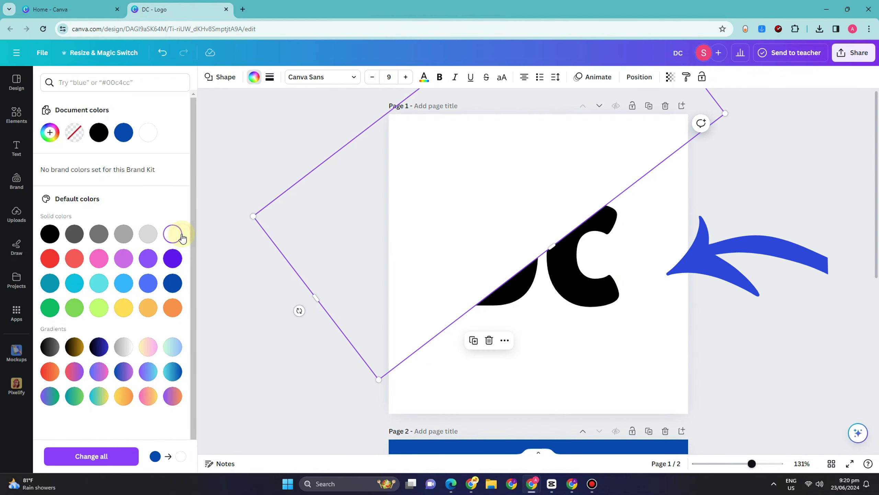
On page 2, delete the upper blue shape and fill the lower blue shape white
scroll(661, 337, "down", 8)
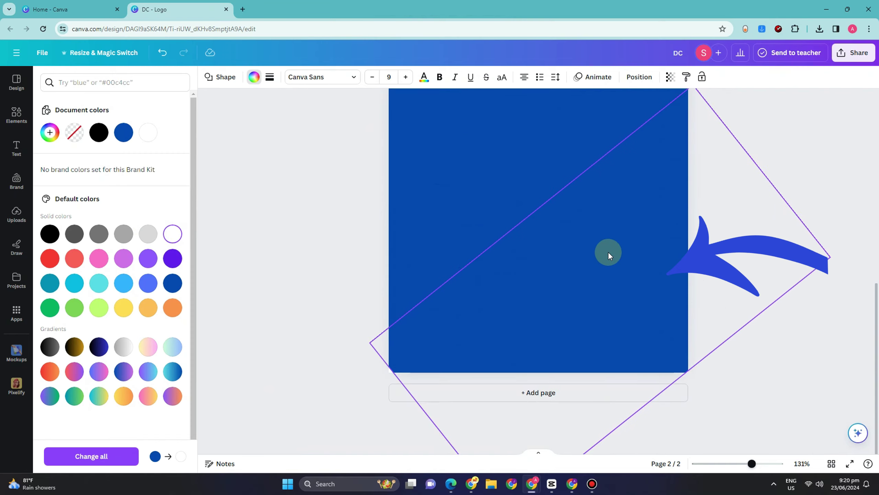
left_click(538, 177)
key("Delete")
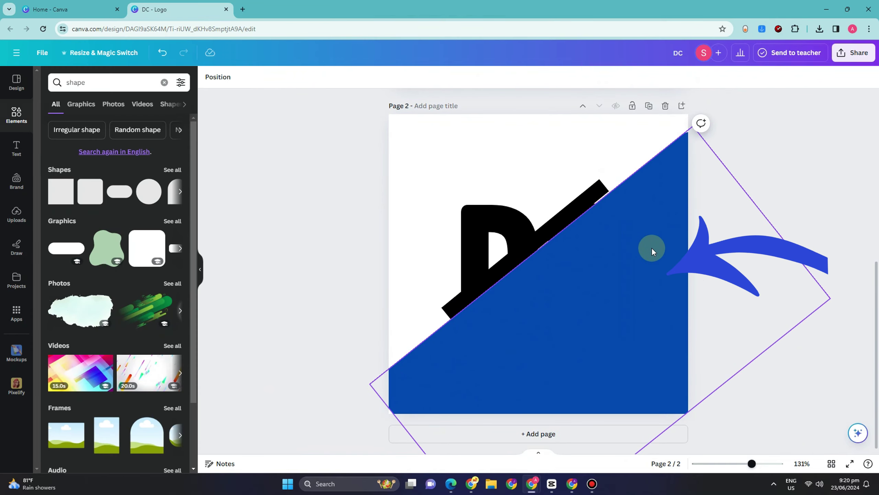
left_click(652, 248)
left_click(254, 78)
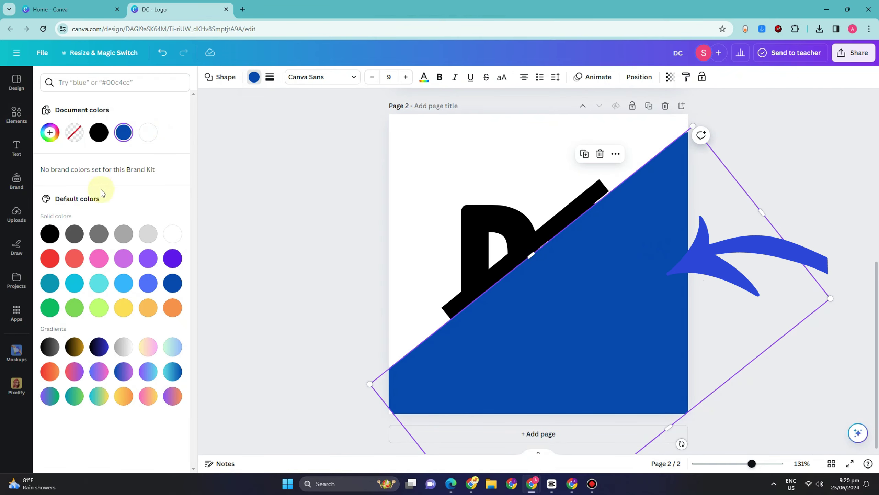
left_click(151, 136)
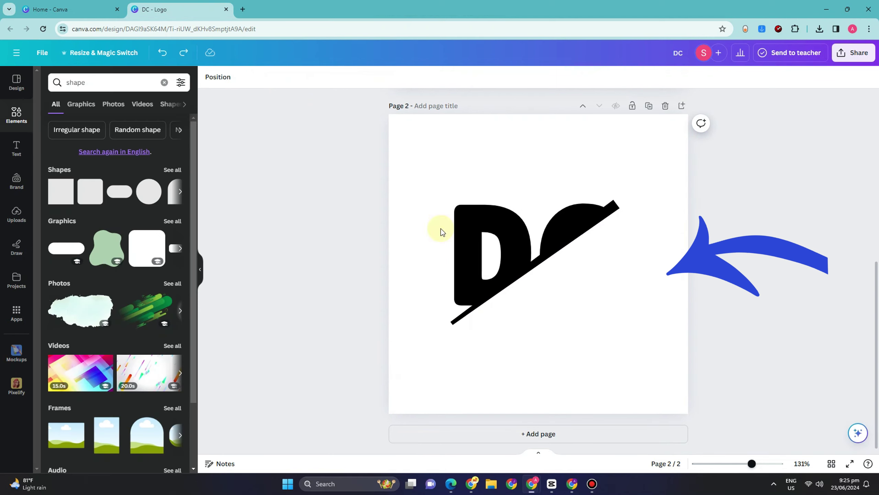
Download all pages of the design as PNG files at size 1 (500 × 500 px)
left_click(847, 55)
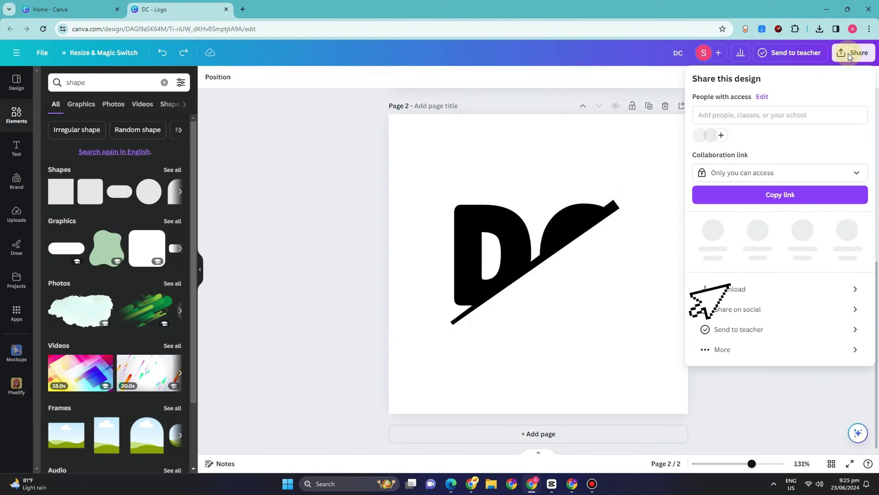
left_click(764, 280)
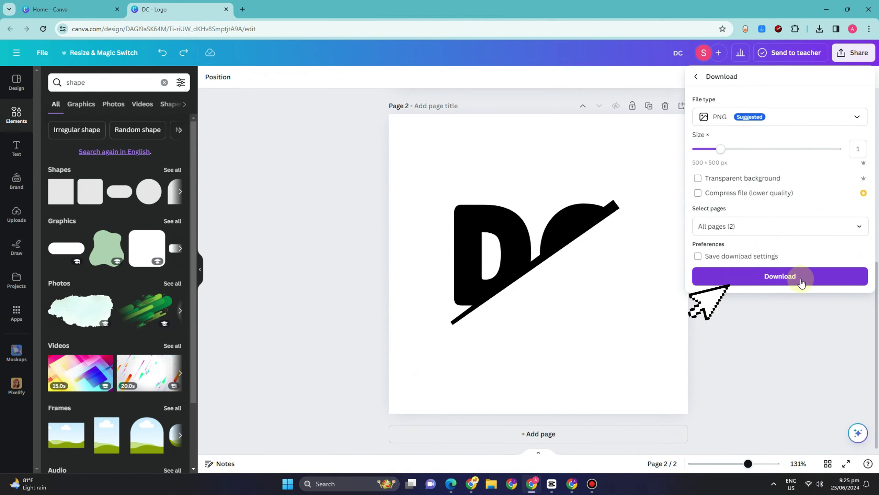
left_click(801, 280)
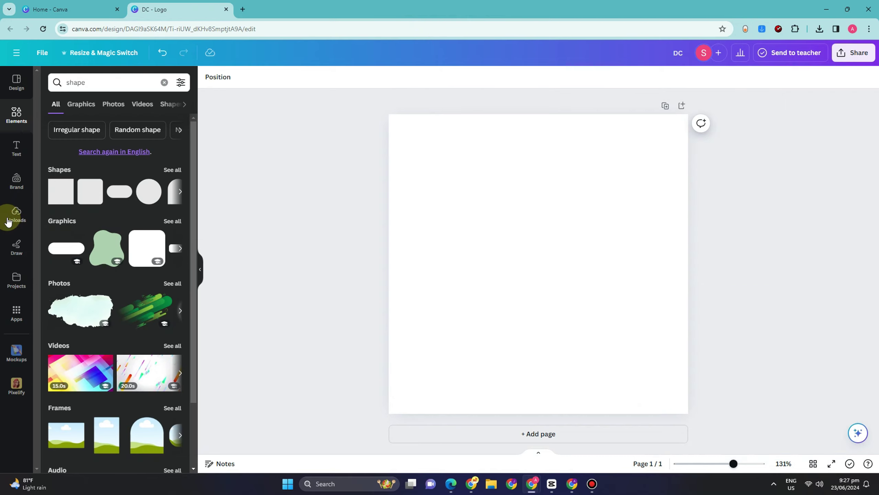
Place the uploaded upper-half DC image in page 1's upper left and the lower-half DC image in its lower right corner
left_click(17, 212)
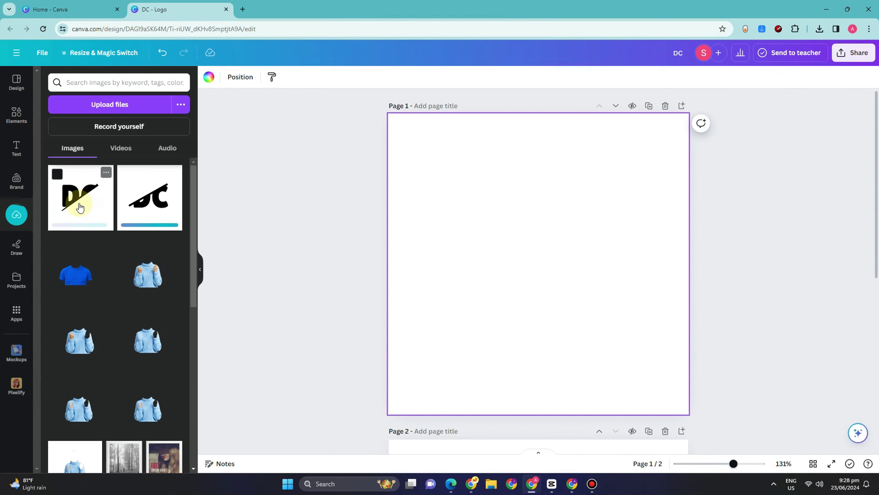
left_click_drag(80, 207, 453, 187)
left_click_drag(154, 202, 554, 283)
key("ctrl+z")
left_click_drag(154, 208, 574, 306)
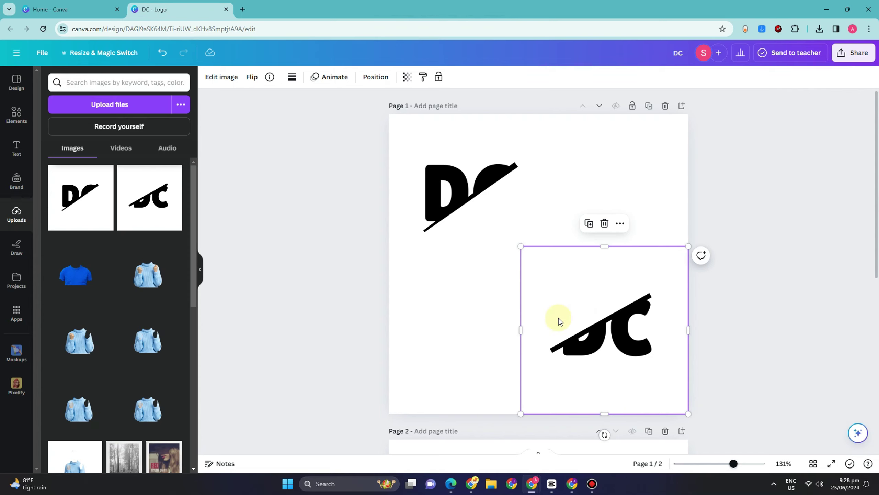
Set the page 1 background color to dark blue, trying red along the way
left_click(431, 319)
left_click(204, 77)
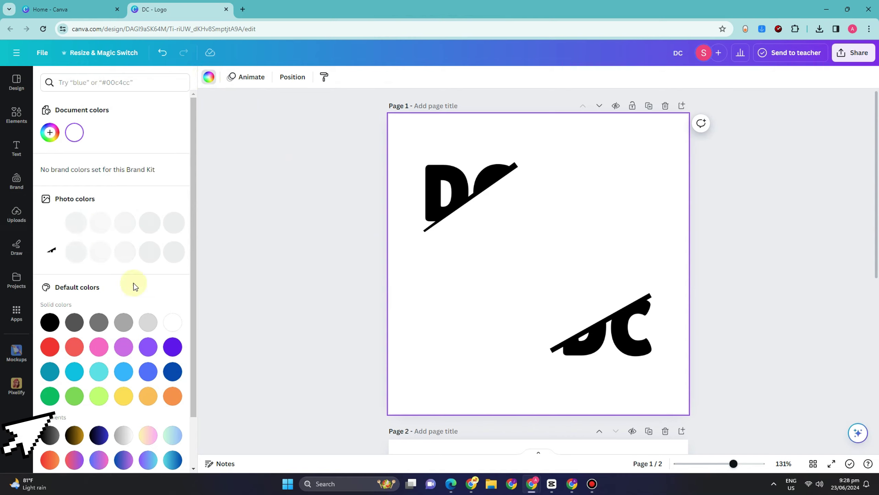
left_click(172, 366)
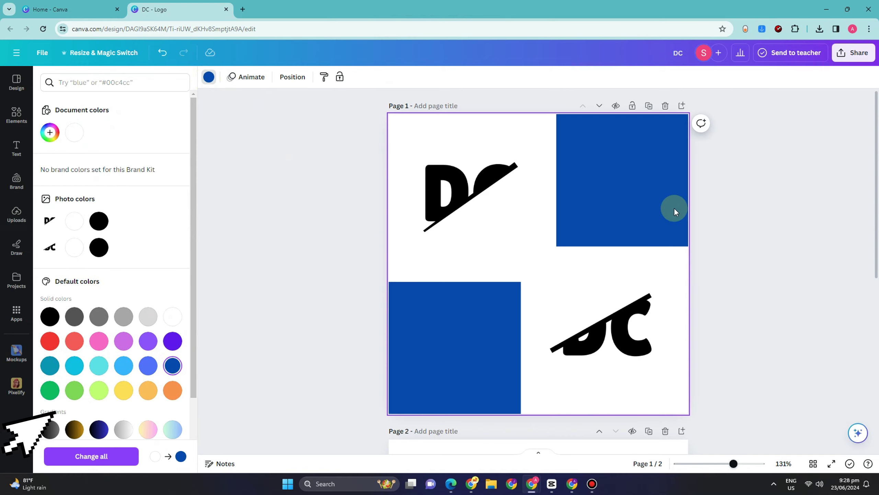
left_click(52, 347)
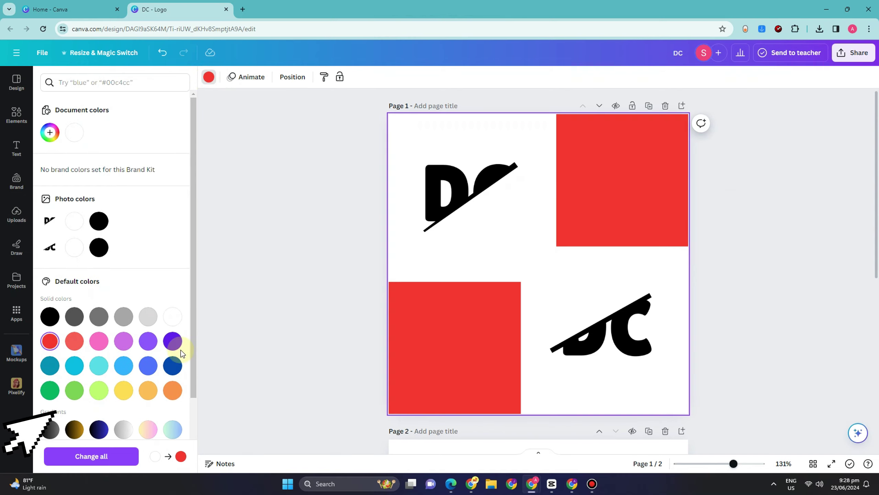
left_click(172, 366)
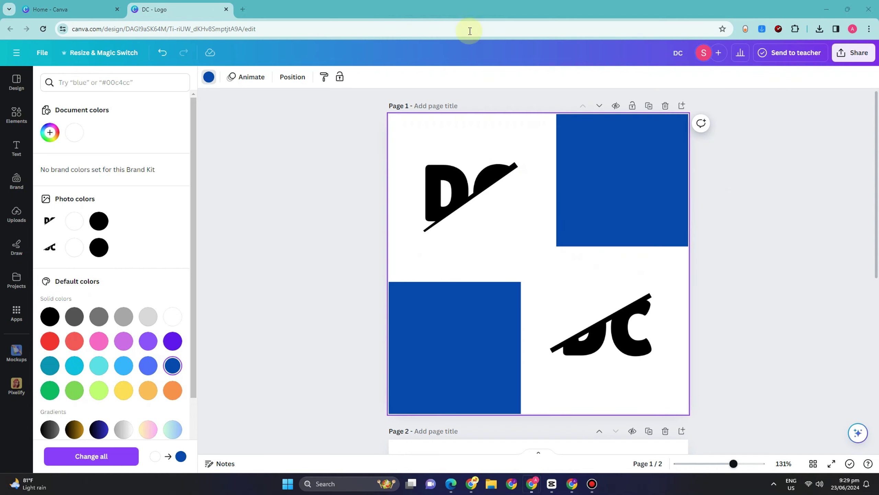
Remove the white background from both the upper-half and lower-half DC images with BG Remover
left_click(457, 192)
left_click(223, 77)
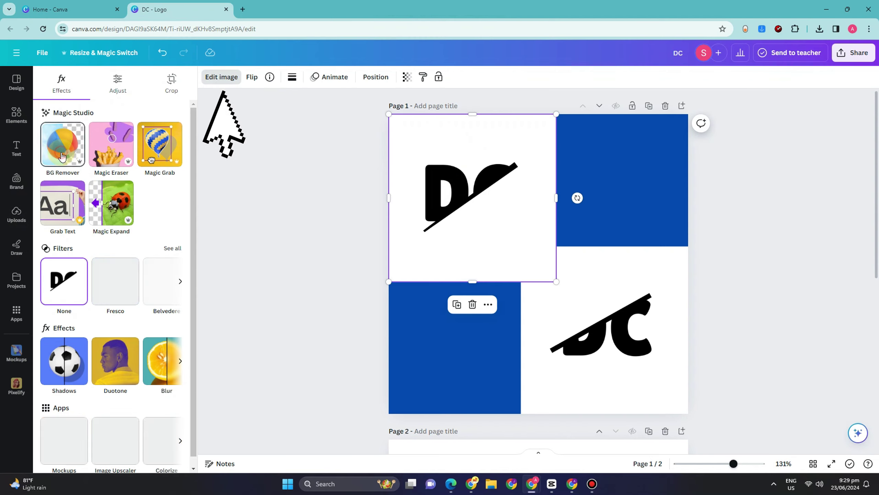
left_click(62, 153)
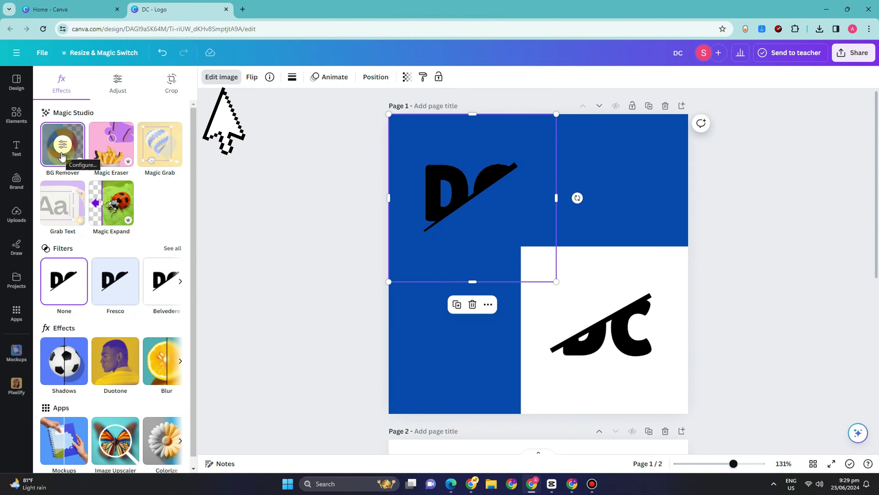
left_click(601, 319)
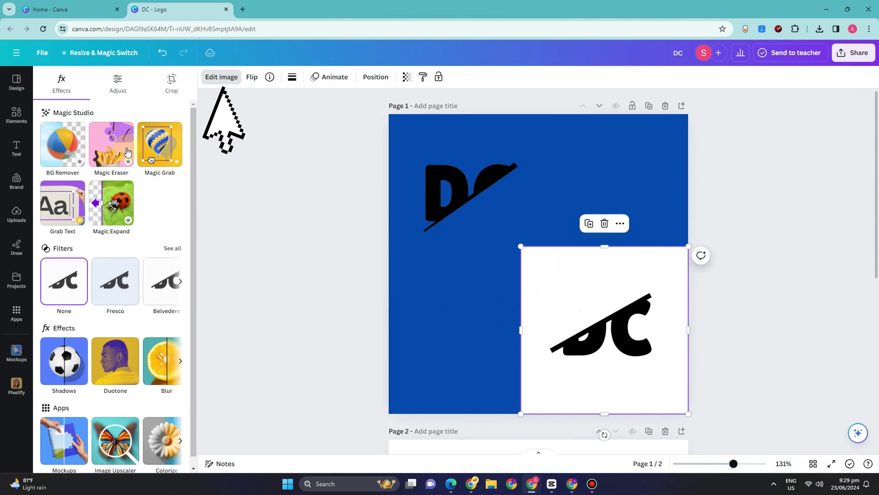
left_click(59, 149)
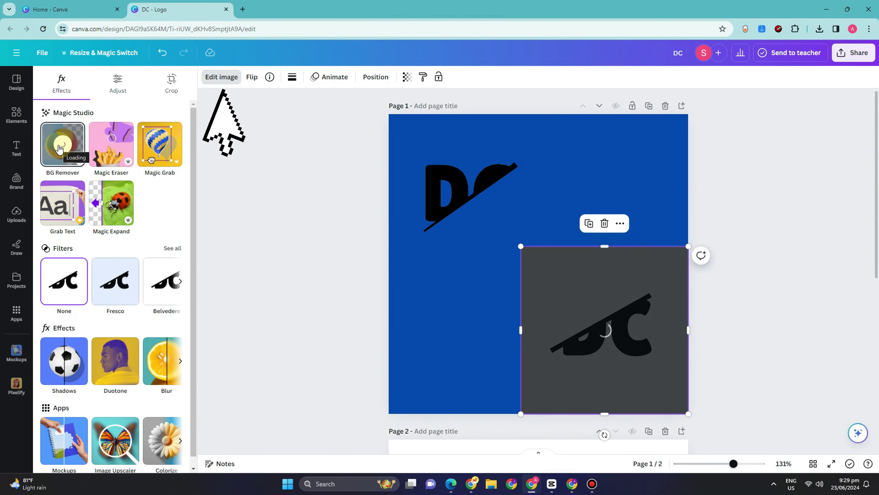
Join the lower-half DC image to the upper half, adjusting its rotation and nudging the upper half so both pieces form the sliced DC letters
left_click_drag(618, 329, 517, 221)
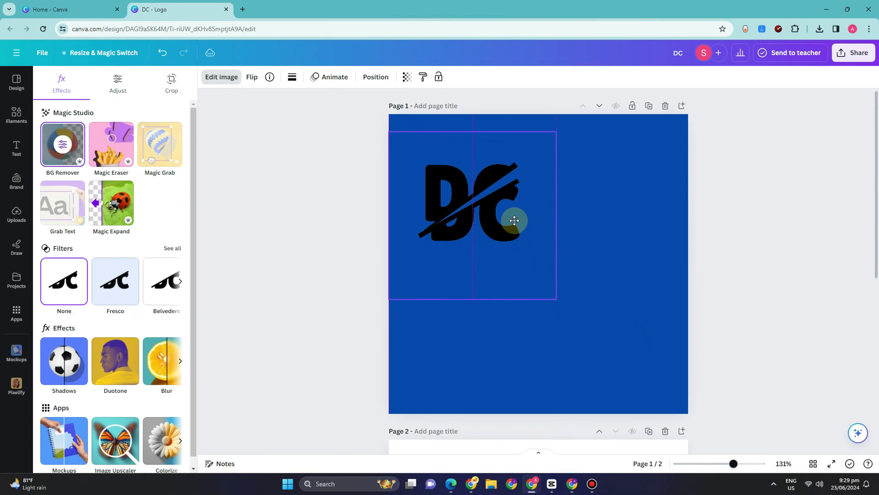
left_click(517, 220)
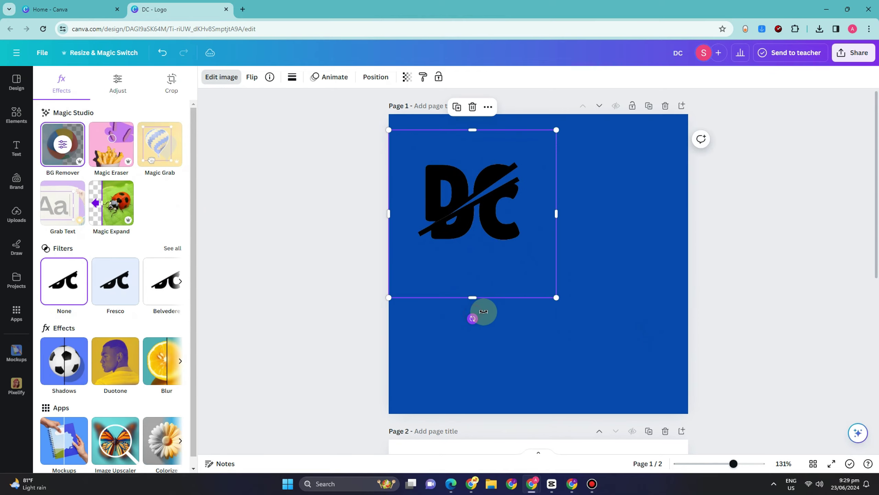
left_click_drag(483, 312, 480, 247)
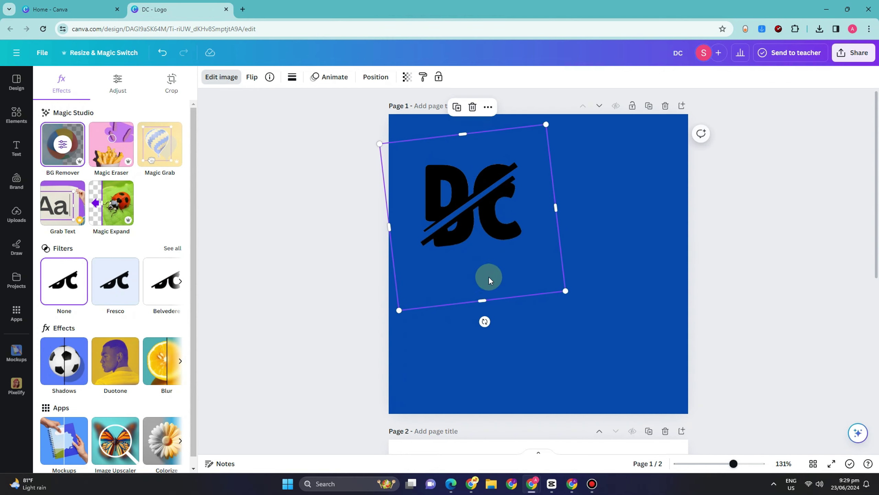
left_click_drag(481, 316, 478, 315)
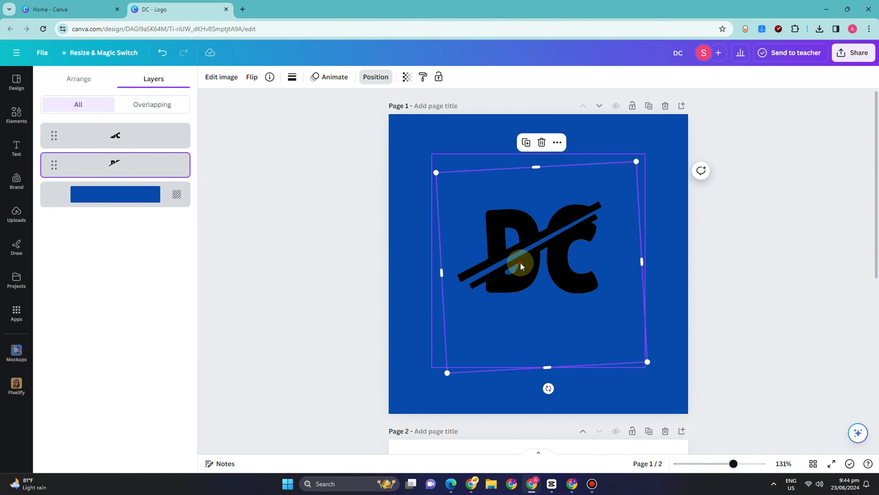
left_click_drag(520, 262, 563, 250)
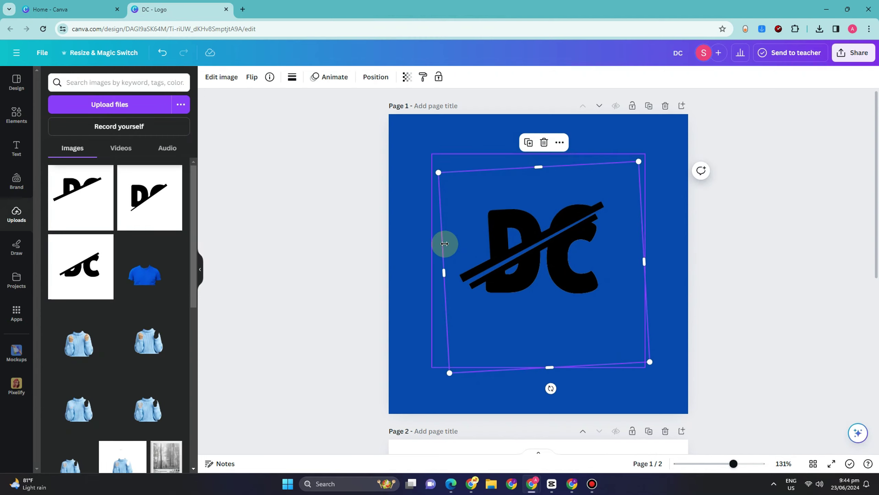
Search the elements for a line and add the plain Line shape to page 1
left_click(403, 240)
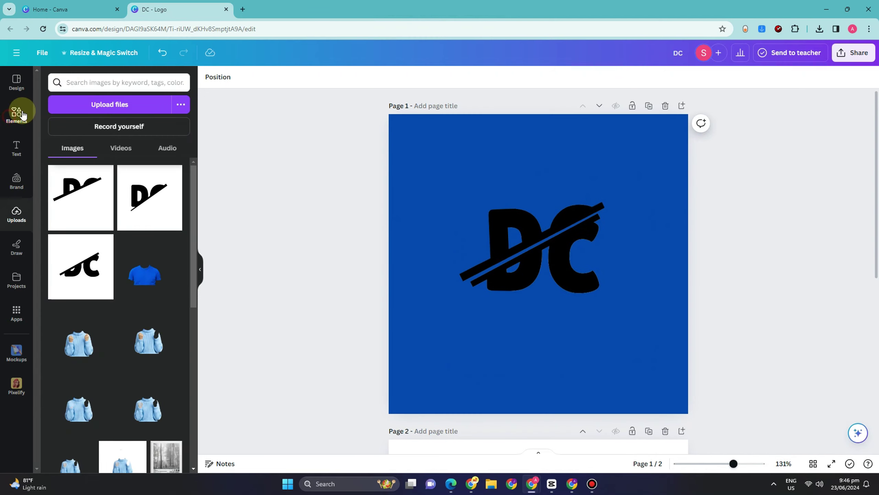
left_click(21, 115)
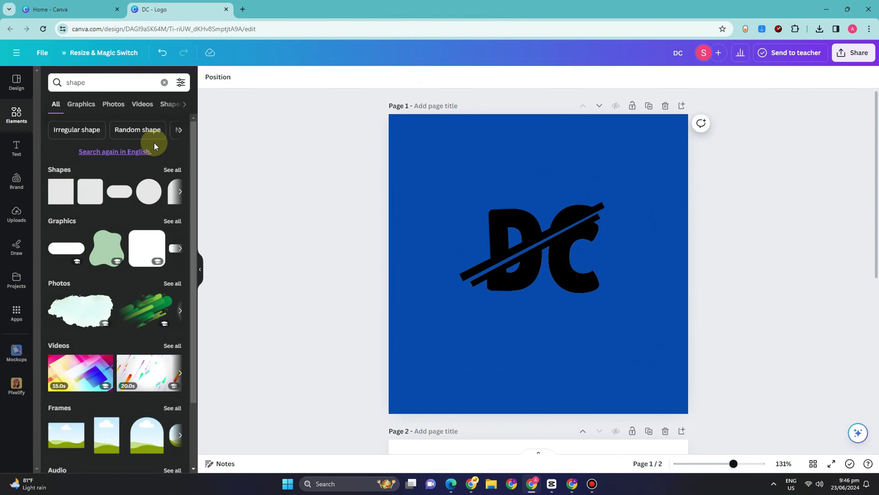
left_click(107, 82)
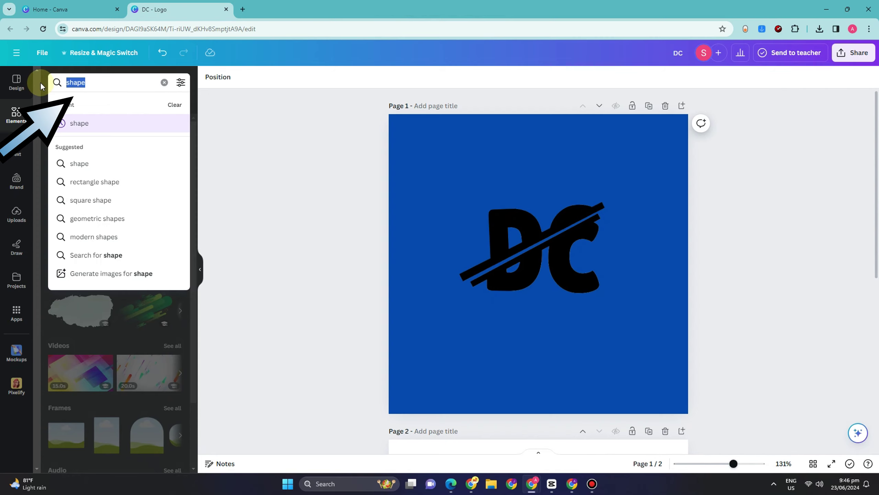
type("lin")
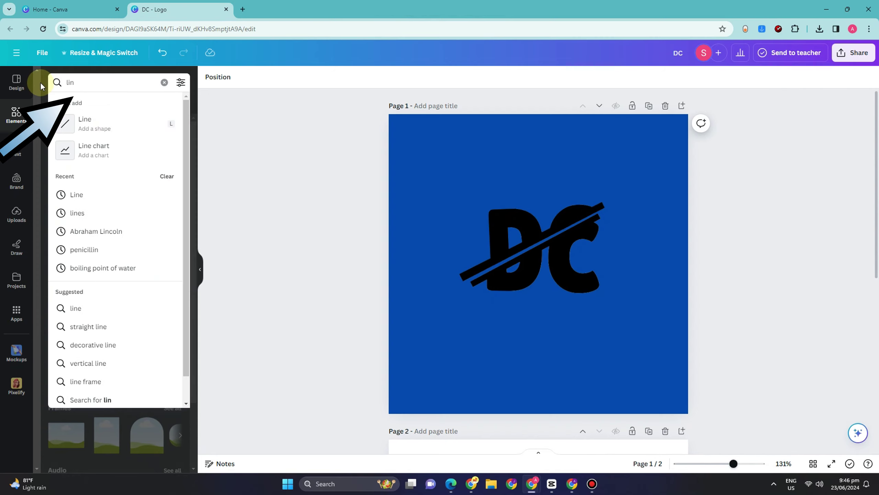
left_click(86, 123)
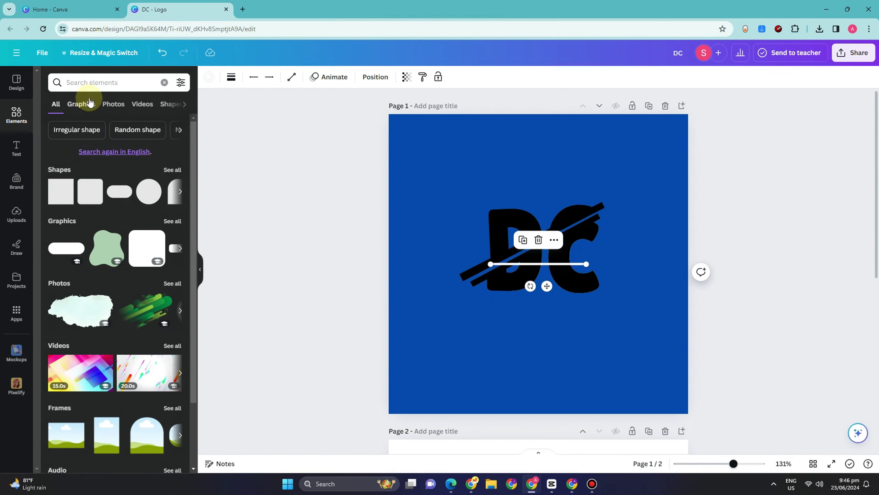
Search the graphics for "line" and add the thick straight bar to page 1
left_click(85, 105)
left_click(98, 82)
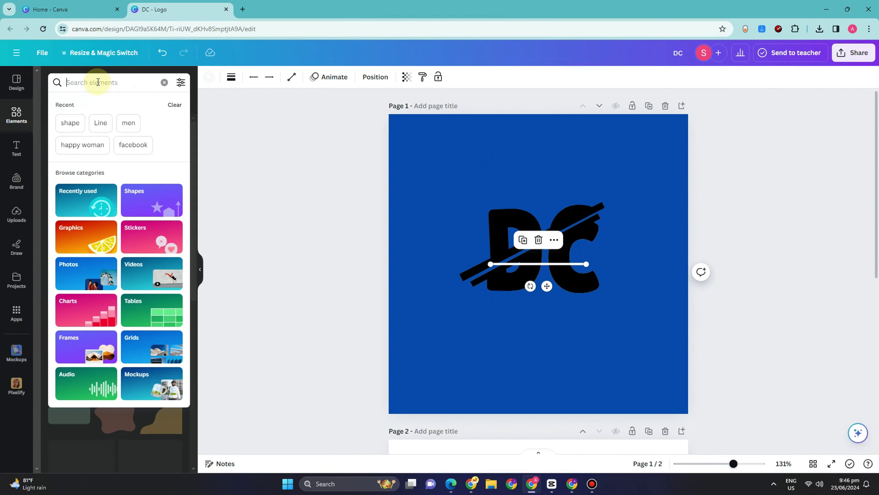
type("li")
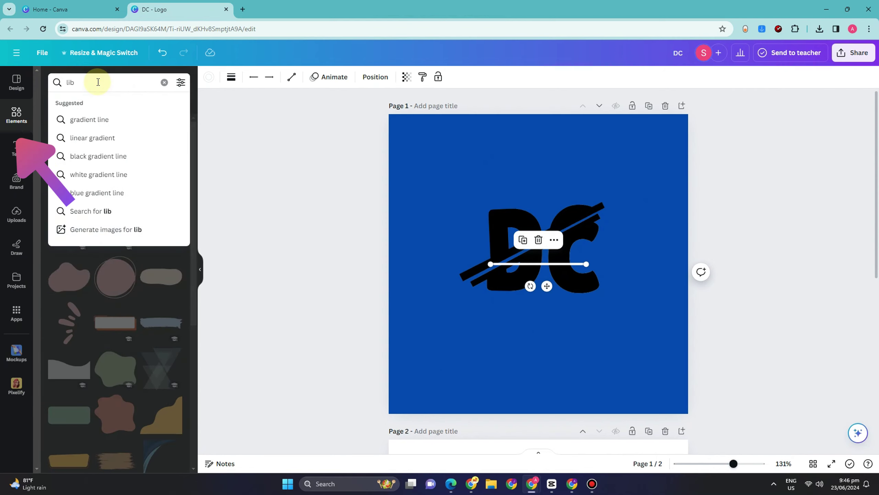
type("ne")
key("Return")
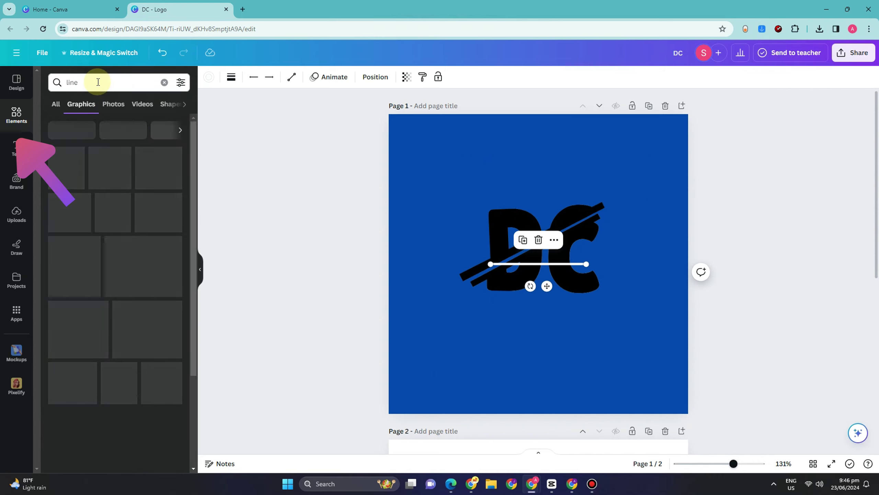
left_click(115, 168)
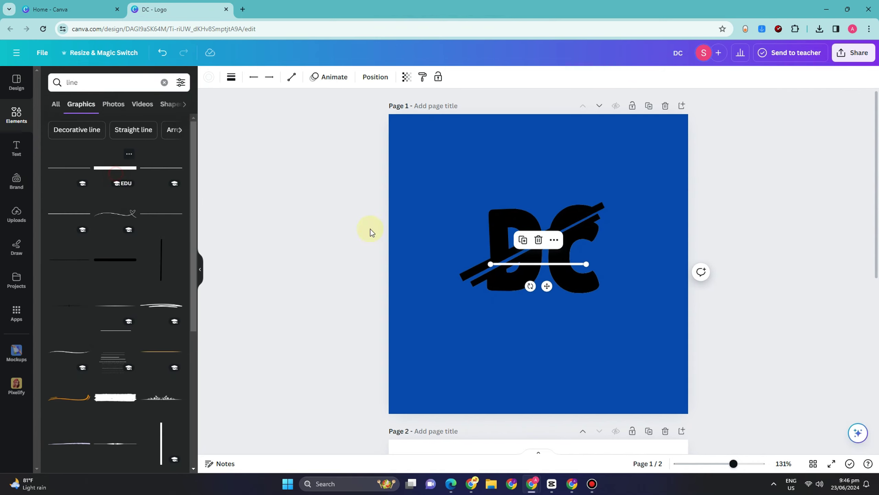
Delete the thin white line, then shrink the thick black bar and center it just beneath the DC letters
left_click_drag(507, 270, 513, 295)
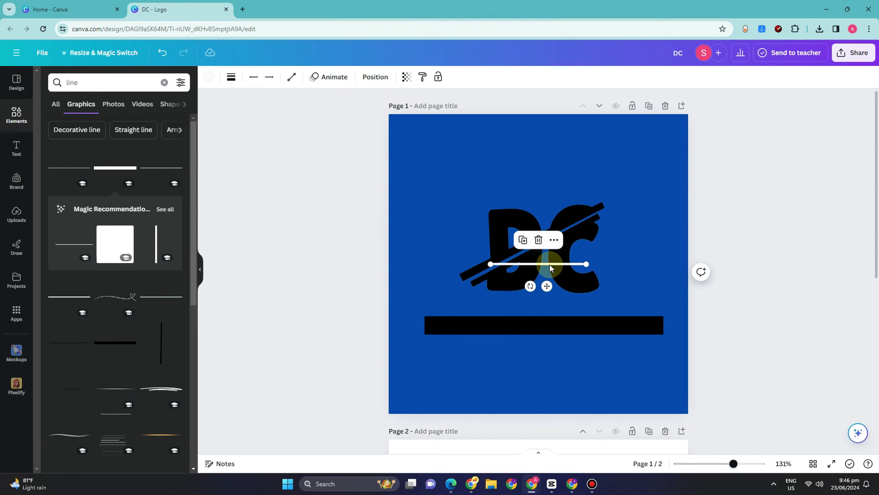
key("Delete")
left_click(654, 324)
left_click_drag(664, 317, 602, 329)
left_click_drag(540, 354, 572, 334)
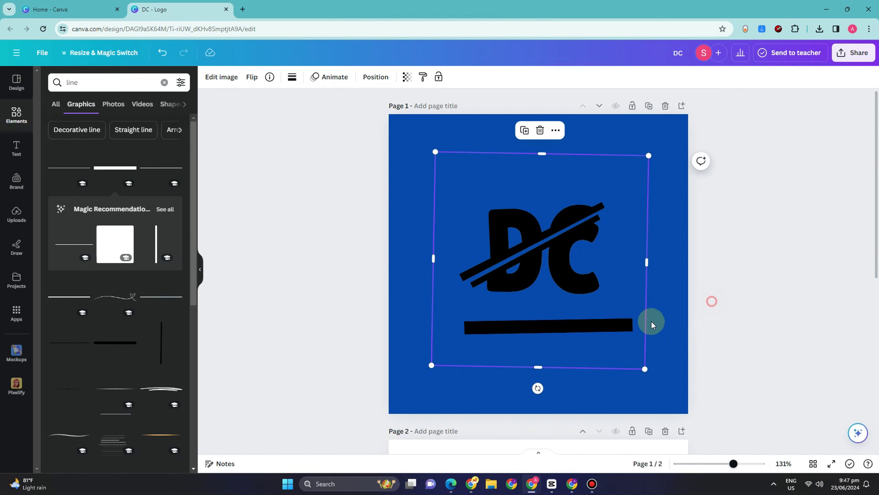
Set the page 1 background color to white
left_click(622, 337)
left_click(400, 123)
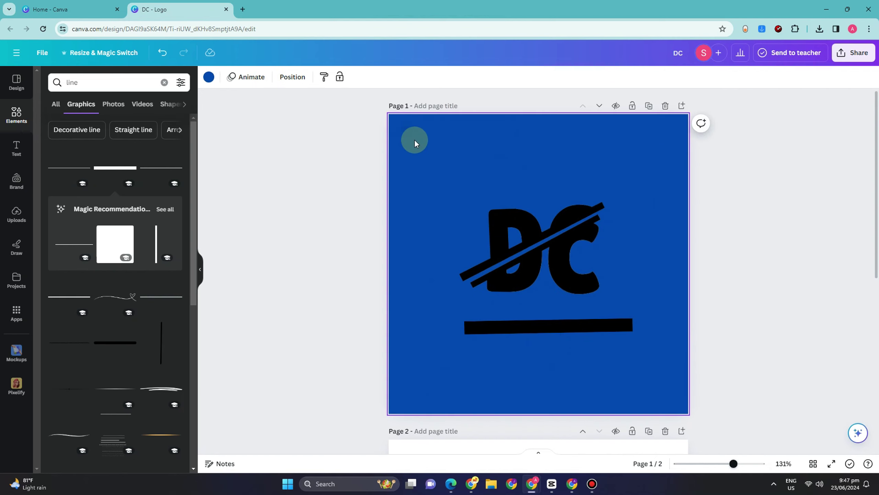
left_click(209, 76)
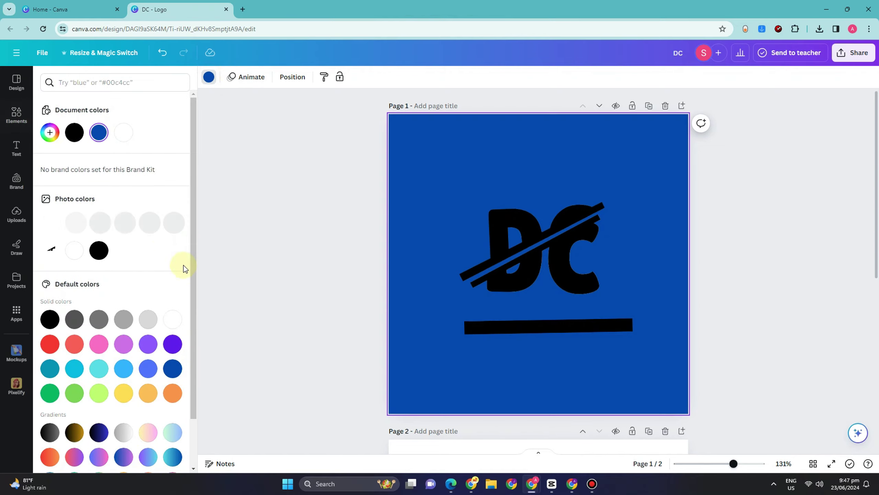
left_click(178, 319)
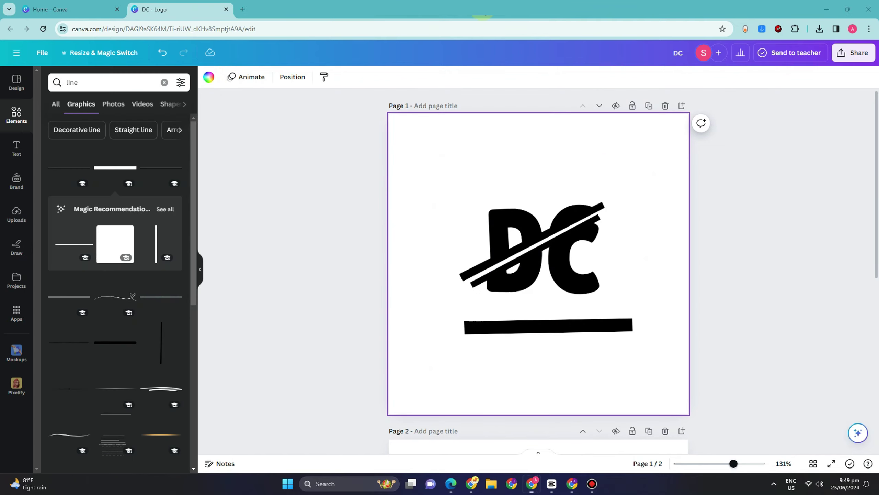
Nudge the lower-half DC image slightly upward toward the upper half
left_click(496, 182)
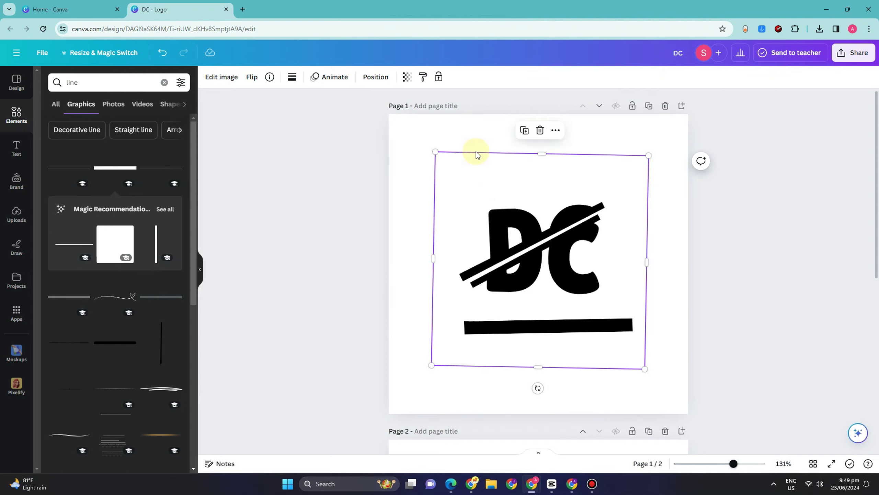
left_click(456, 135)
left_click(577, 231)
left_click(731, 277)
mouse_move(588, 293)
left_mouse_down()
mouse_move(581, 285)
mouse_move(580, 296)
left_mouse_up()
key("Up")
key("Up")
key("Up")
key("Up")
key("Up")
key("Up")
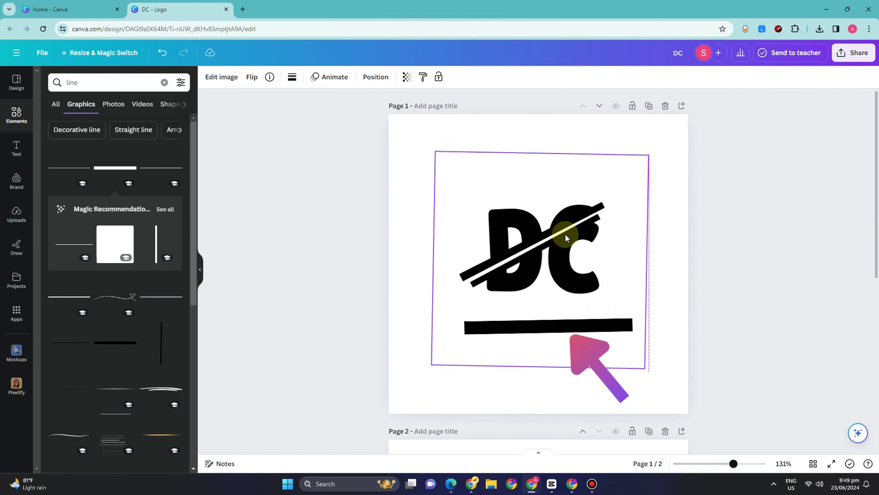
Apply the Pop duotone effect to the lower-half DC image, trying Fuchsia along the way
left_click(507, 139)
left_click(477, 193)
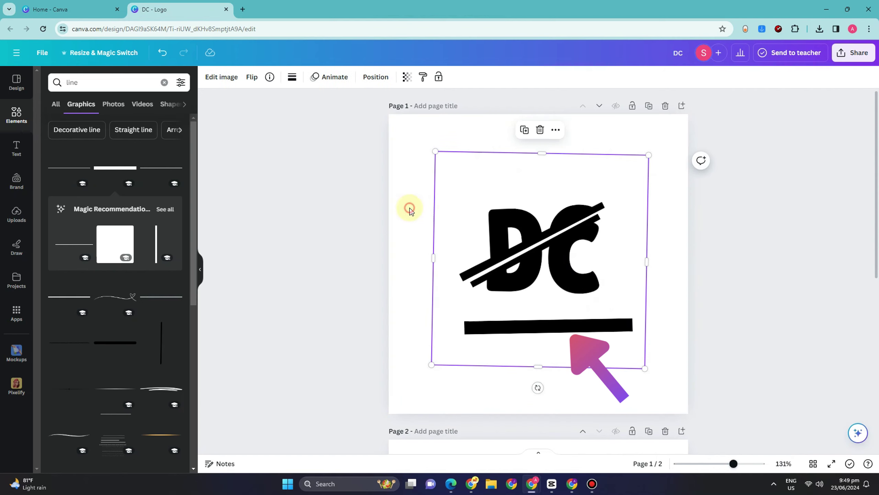
left_click(410, 236)
left_click(467, 300)
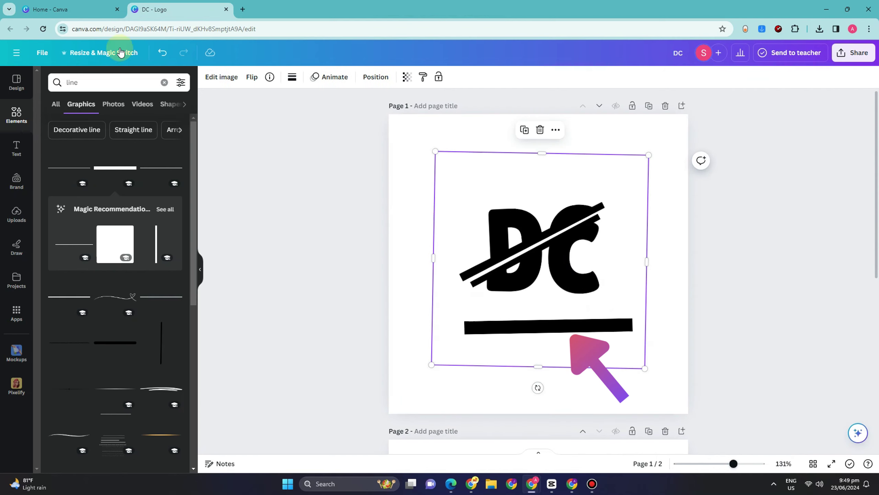
left_click(236, 83)
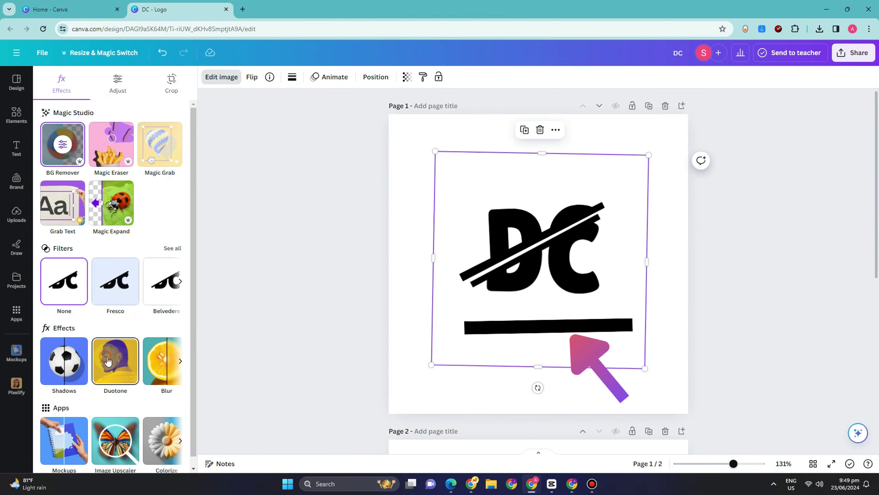
left_click(116, 361)
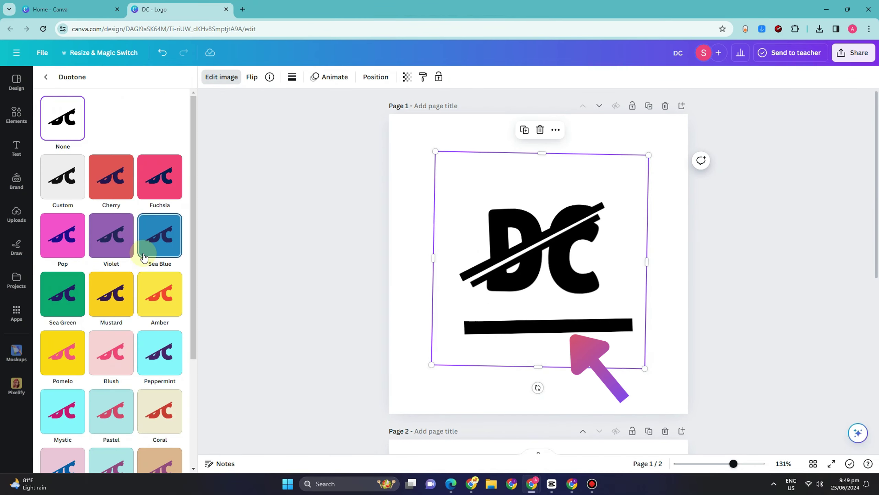
left_click(159, 191)
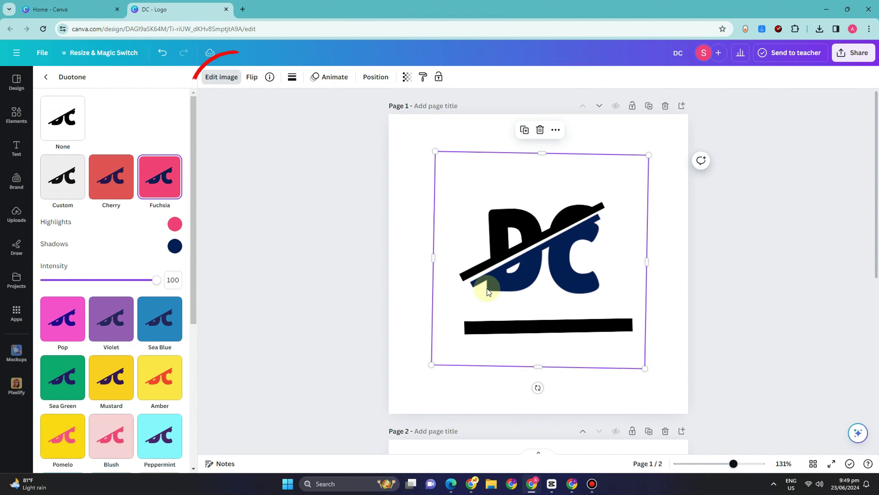
left_click(74, 331)
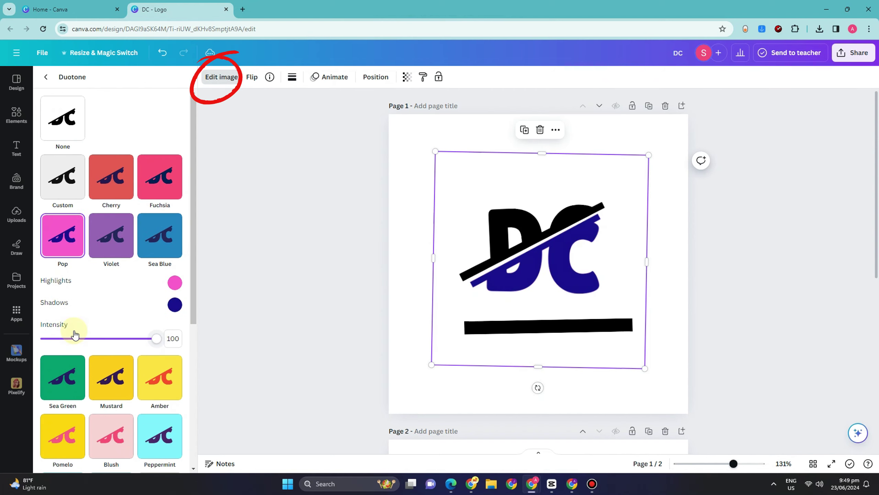
Try the Fuchsia and Peppermint duotones on the lower-half DC image and return it to Pop
left_click(160, 177)
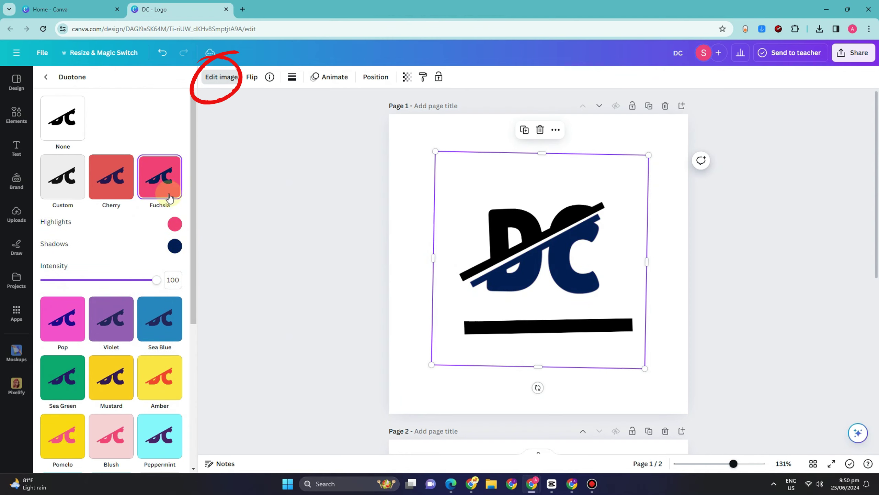
left_click(176, 247)
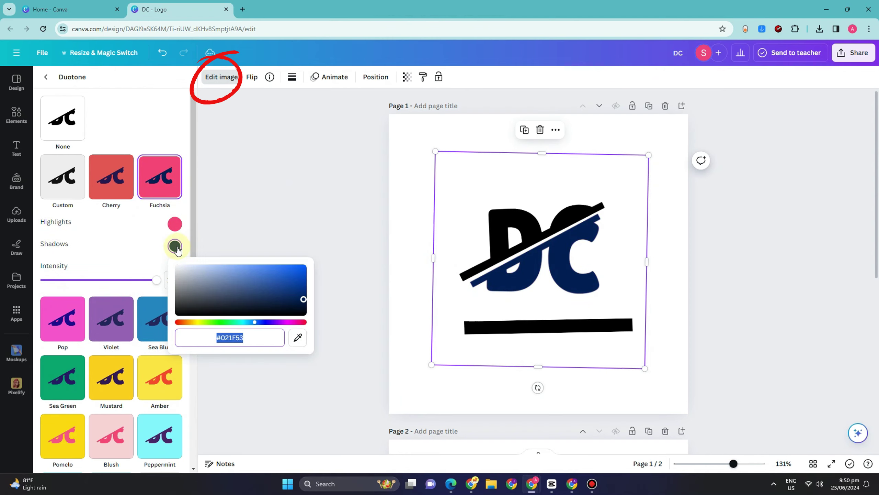
left_click(167, 202)
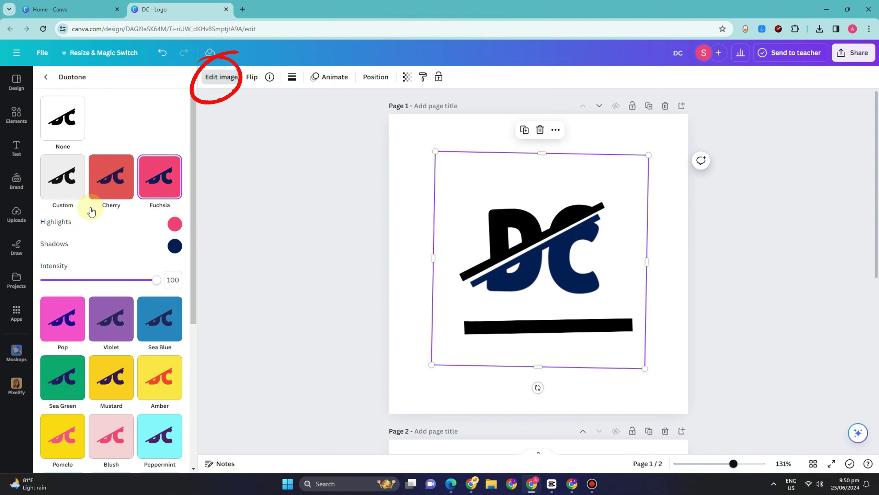
scroll(121, 277, "down", 3)
left_click(158, 337)
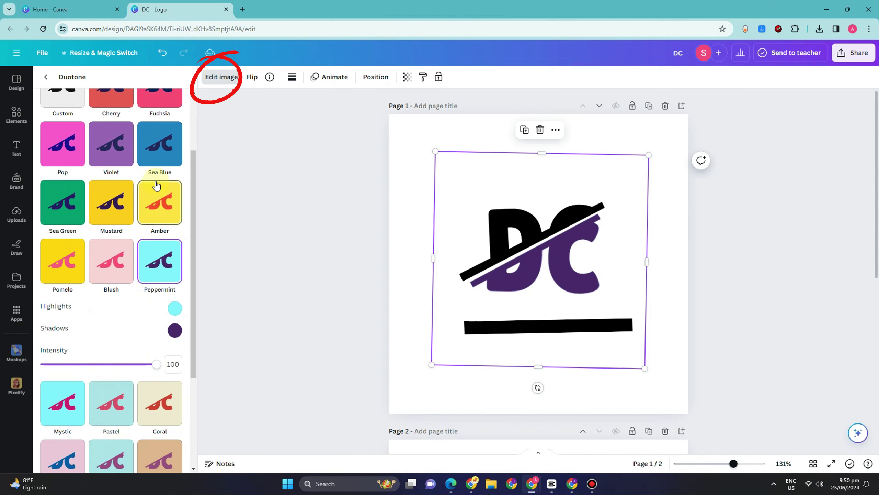
left_click(68, 148)
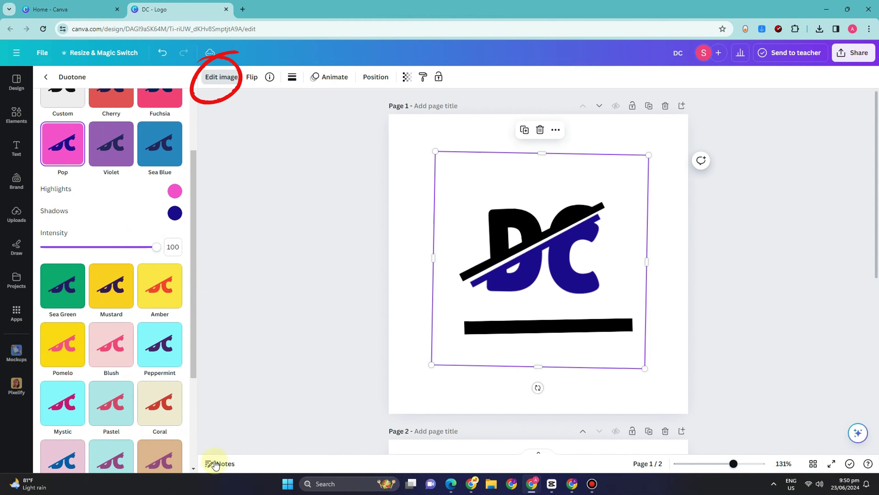
Recolor the upper-half DC image orange-red with a Duotone effect
left_click(723, 262)
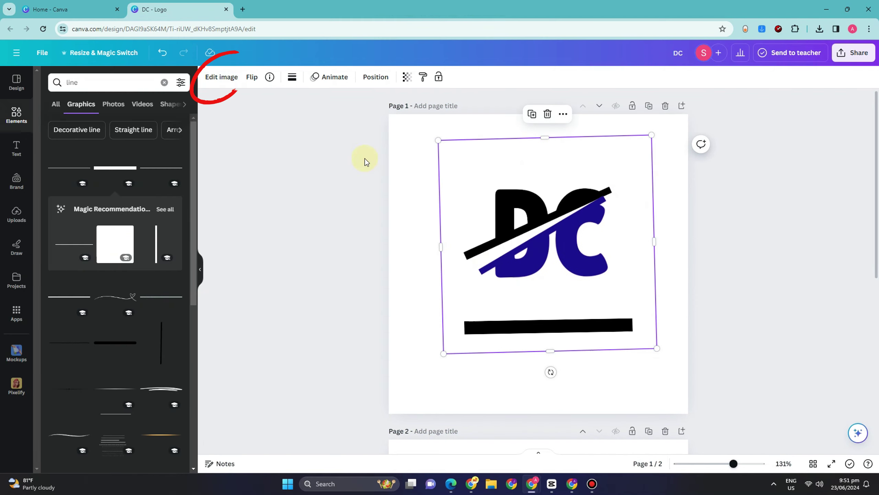
left_click(221, 77)
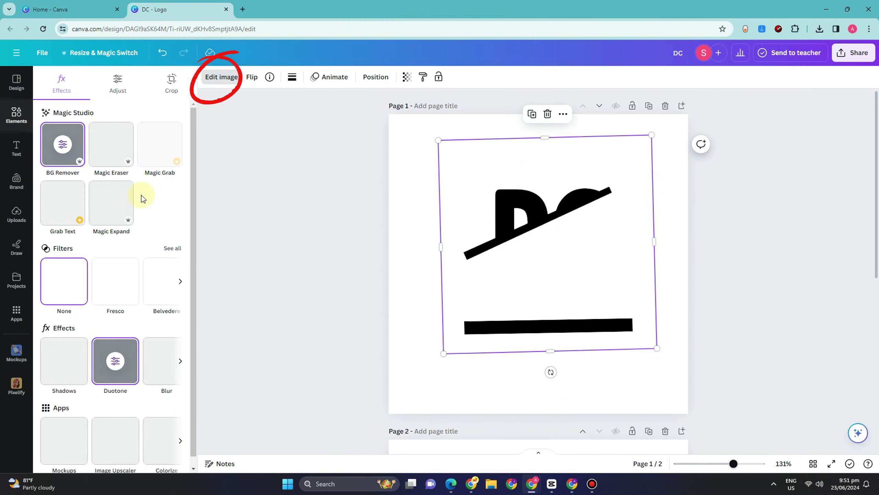
left_click(107, 365)
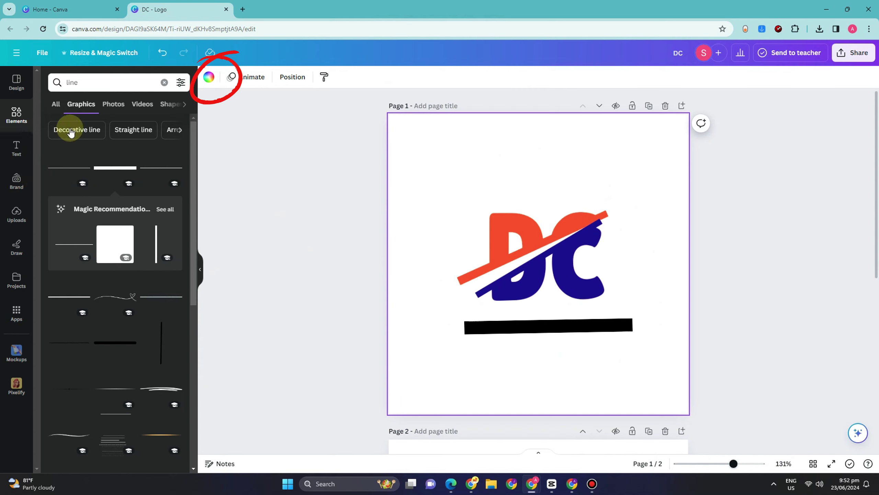
Search the graphics for "ball", add the orange basketball, shrink it and place it at the upper right end of the diagonal bars
left_click(108, 85)
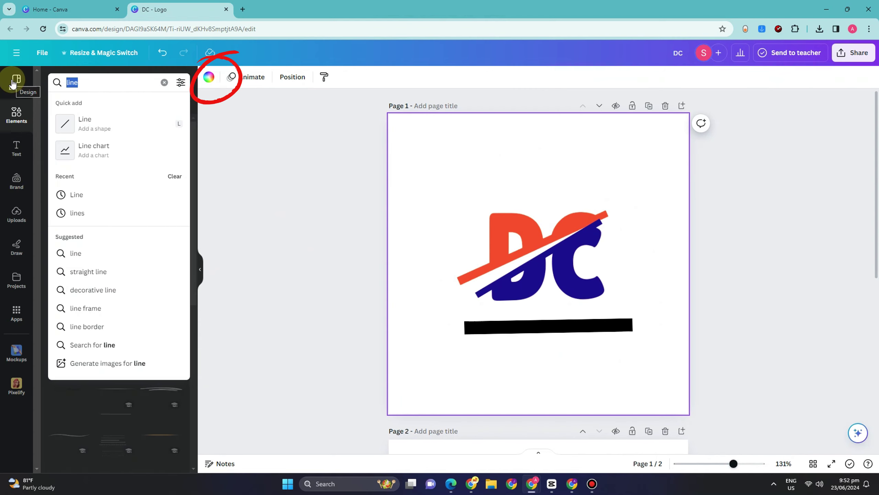
type("ball")
key("Return")
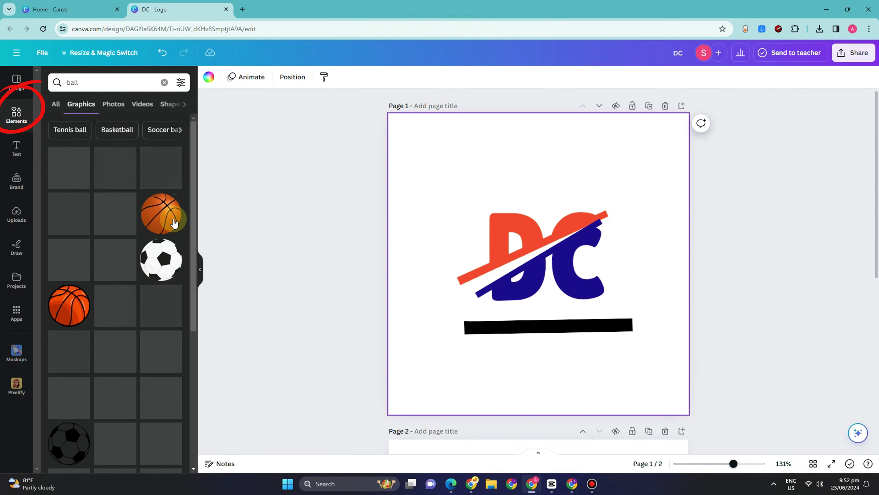
left_click(175, 224)
left_click_drag(596, 202, 633, 192)
left_click_drag(609, 212, 607, 218)
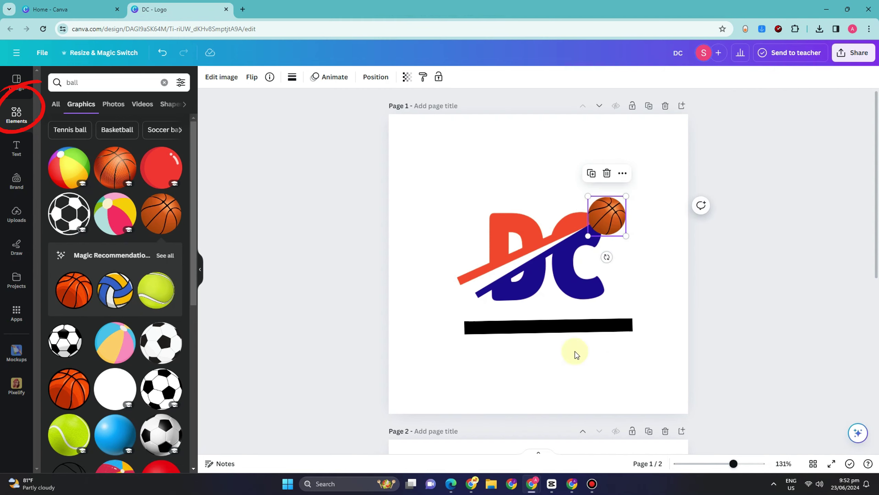
Apply the Blush duotone to the black bar, trying Amber and Peppermint, and make it thinner and wider just beneath the letters
left_click(590, 327)
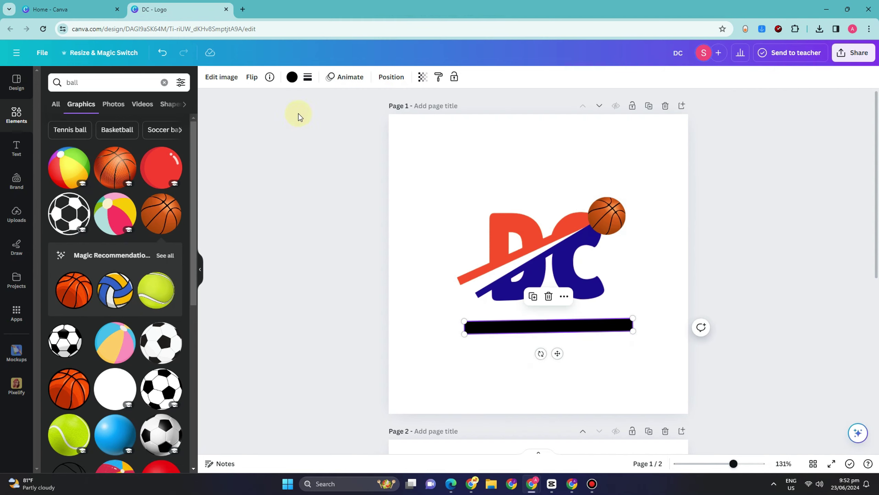
left_click(226, 74)
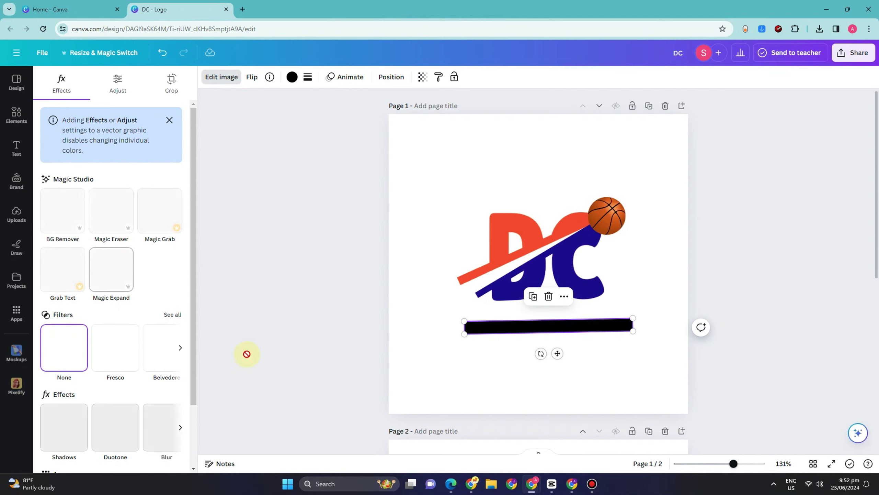
left_click(104, 416)
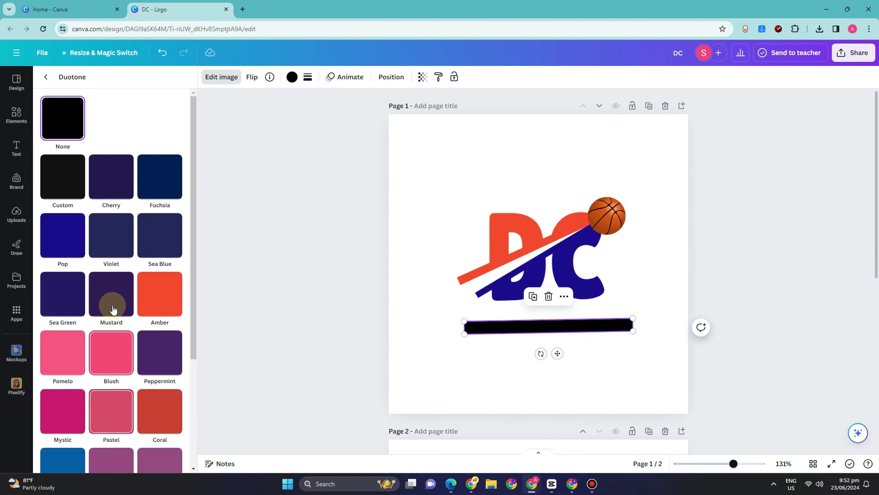
left_click(155, 296)
left_click(144, 432)
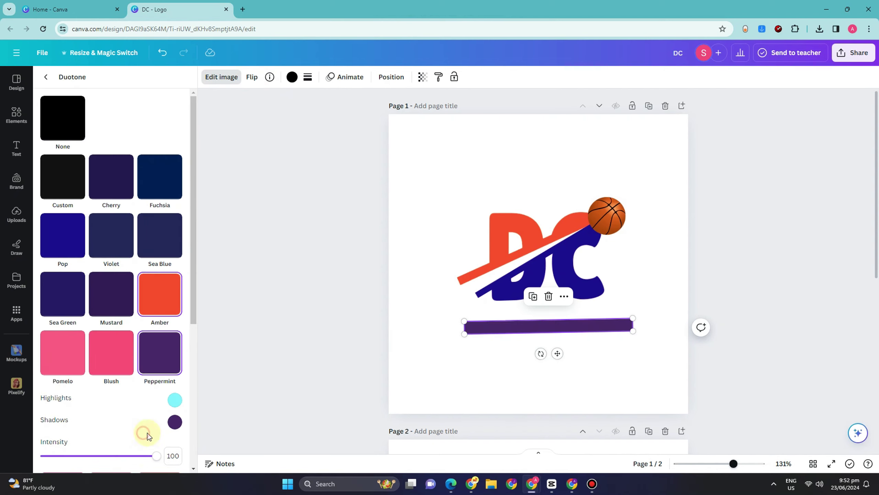
left_click(119, 359)
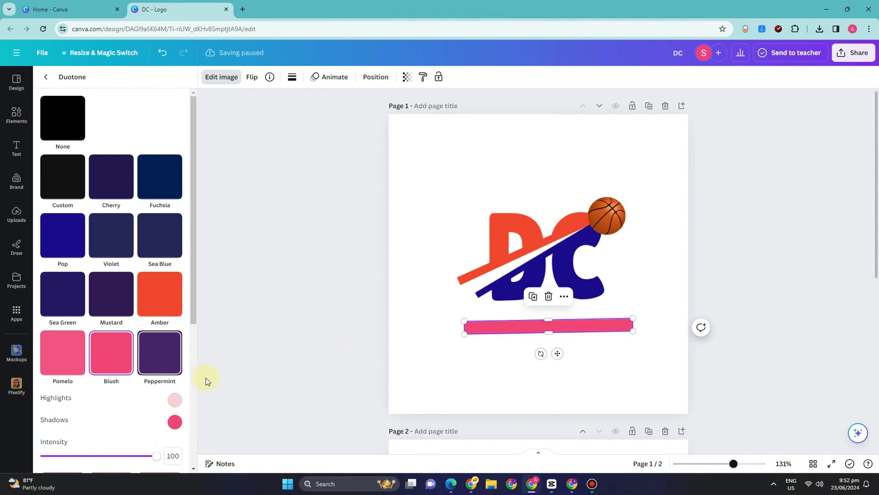
left_click_drag(541, 333, 540, 345)
left_click(764, 262)
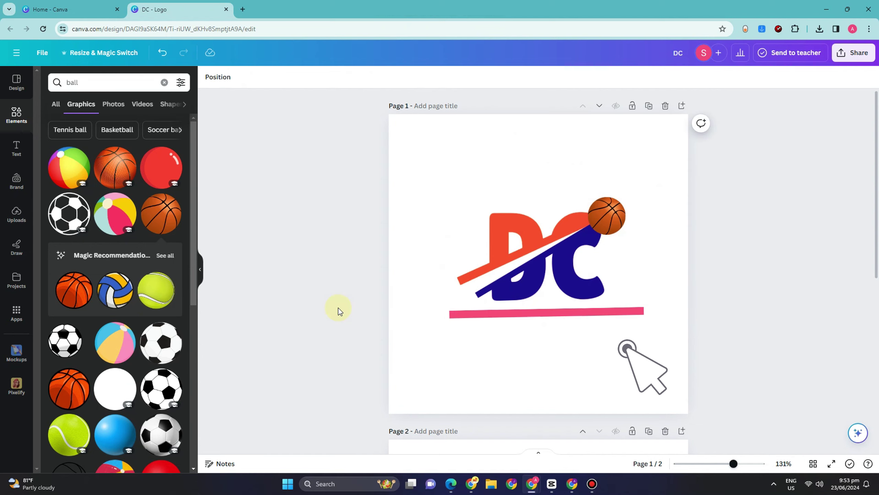
Add a heading to the logo page that reads "Run intoyour unknown"
left_click(16, 149)
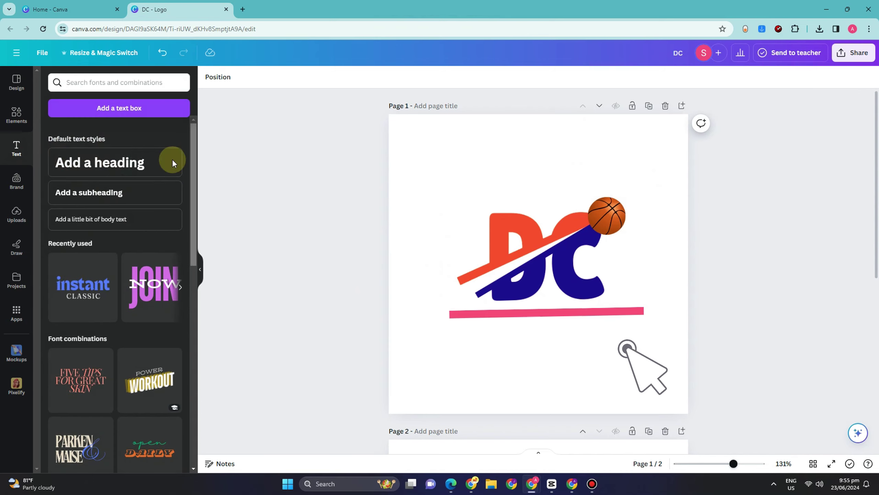
left_click(126, 171)
type("Ru")
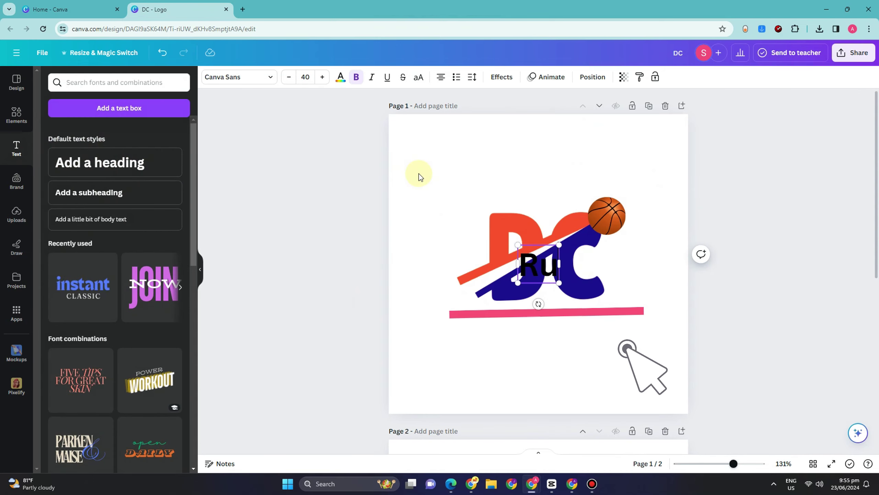
type("n into")
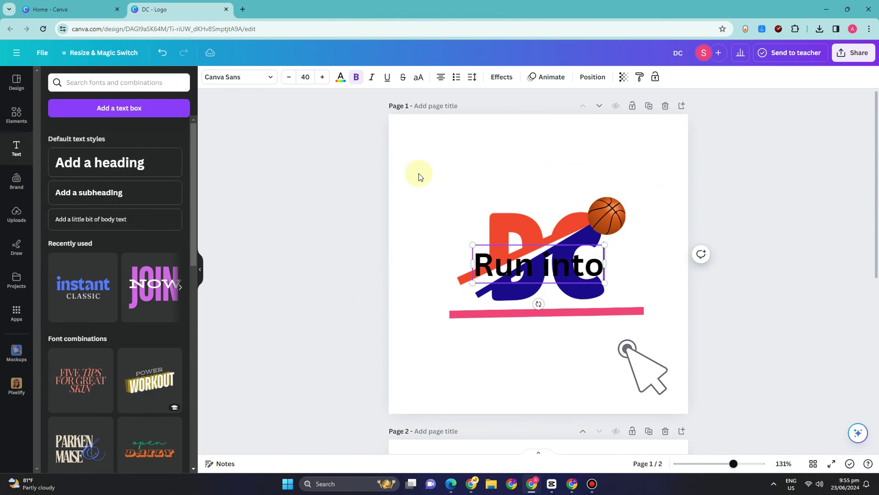
type("your unknown")
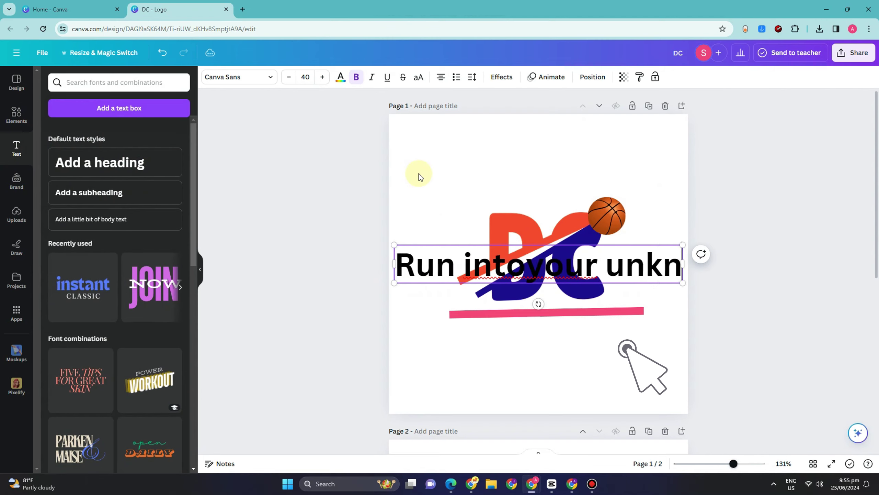
Set the heading's font to Peace Sans and give it the Outline effect
left_click(242, 78)
left_click(104, 344)
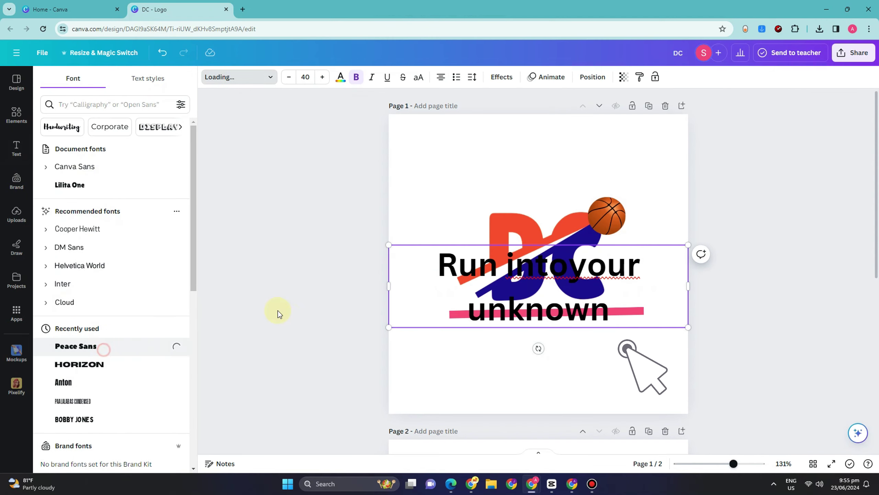
left_click(499, 79)
left_click(159, 194)
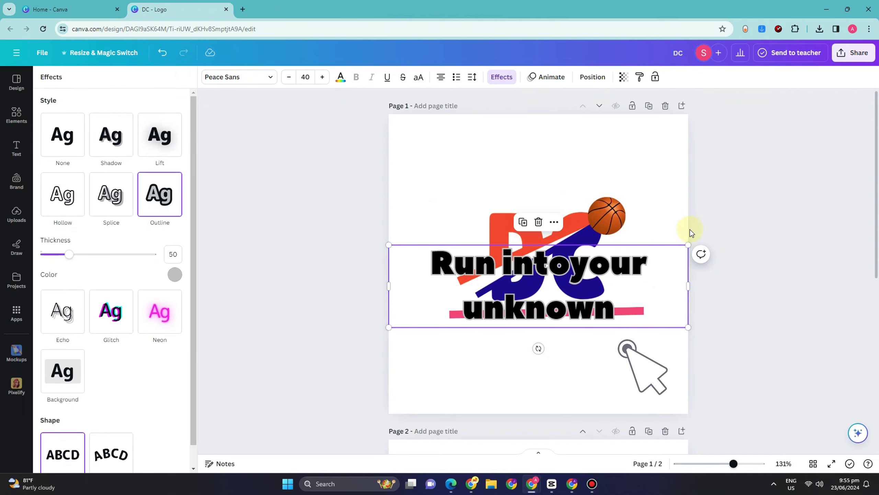
Shrink the slogan to size 16.5, tilt it to follow the bar above it, and color its text blue after trying violet
left_click_drag(688, 244, 617, 337)
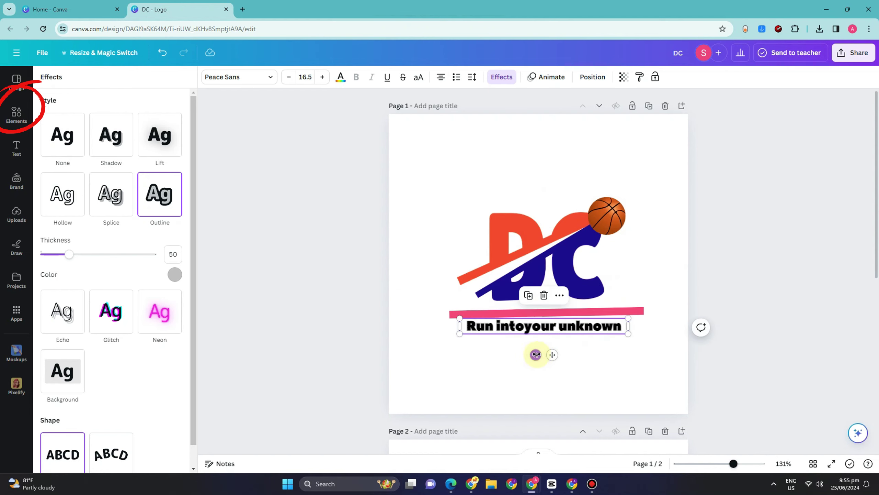
left_click_drag(536, 354, 539, 356)
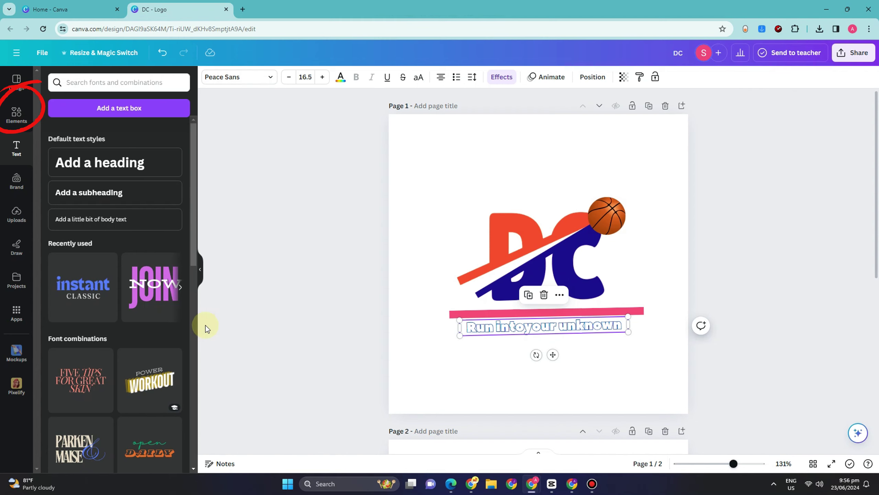
left_click(340, 76)
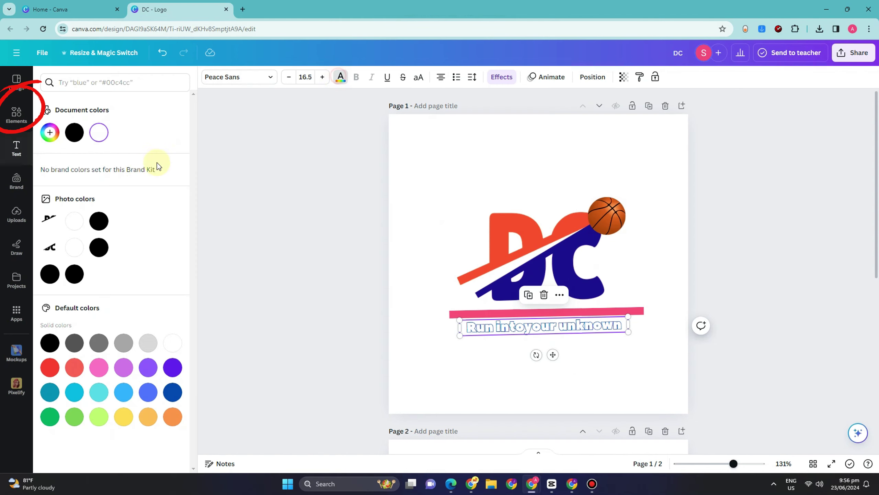
left_click(173, 367)
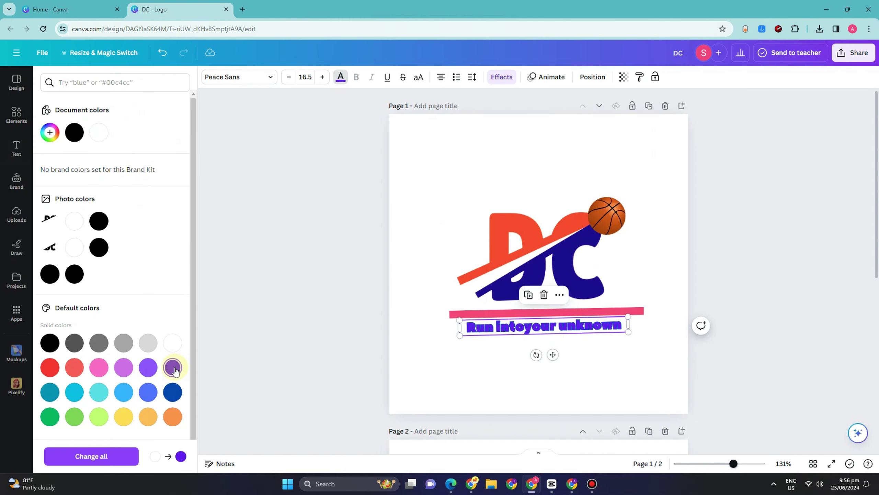
left_click(153, 398)
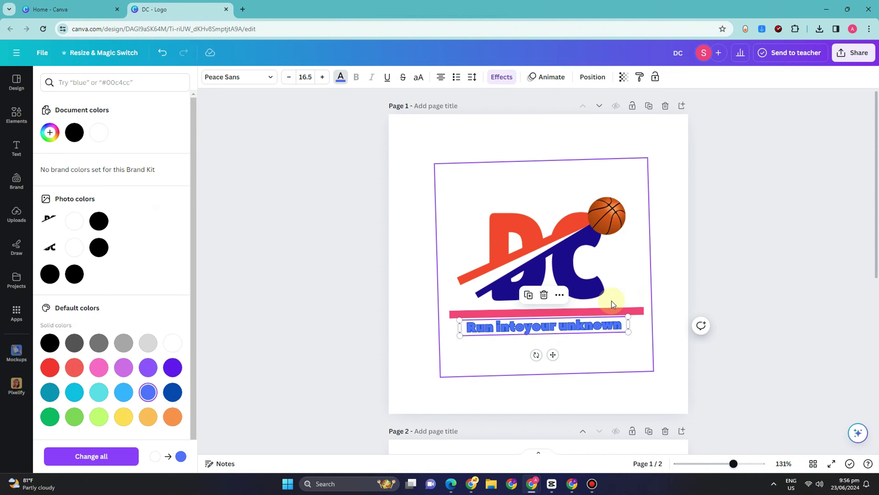
Download the design as a PNG with a transparent background
left_click(846, 53)
left_click(756, 285)
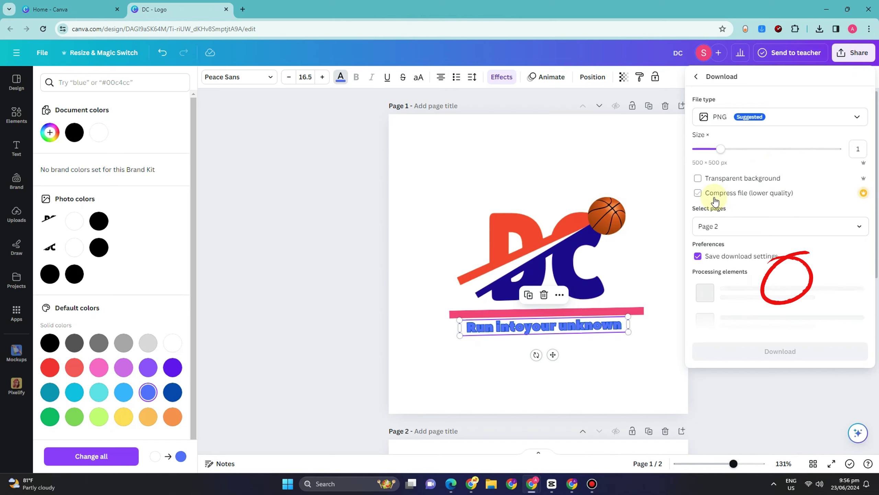
left_click(698, 178)
left_click(795, 276)
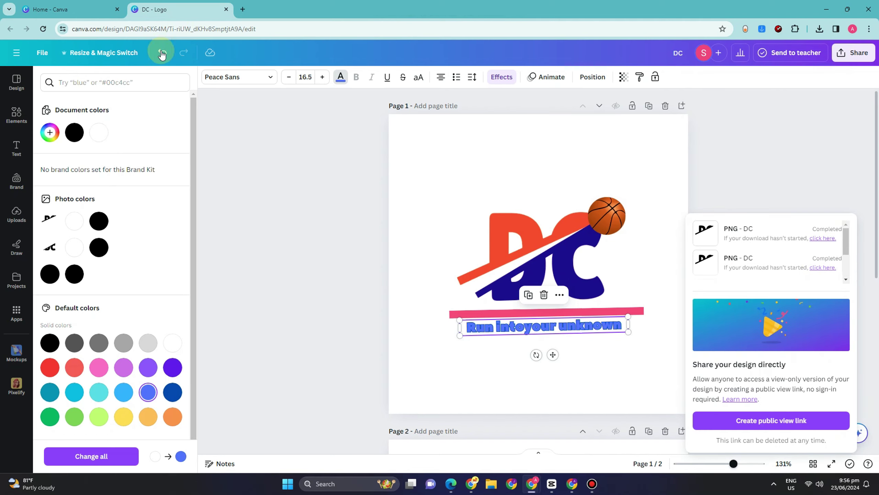
Switch to Photopea in a new browser tab and open its 3D Logo Mockup template
left_click(247, 6)
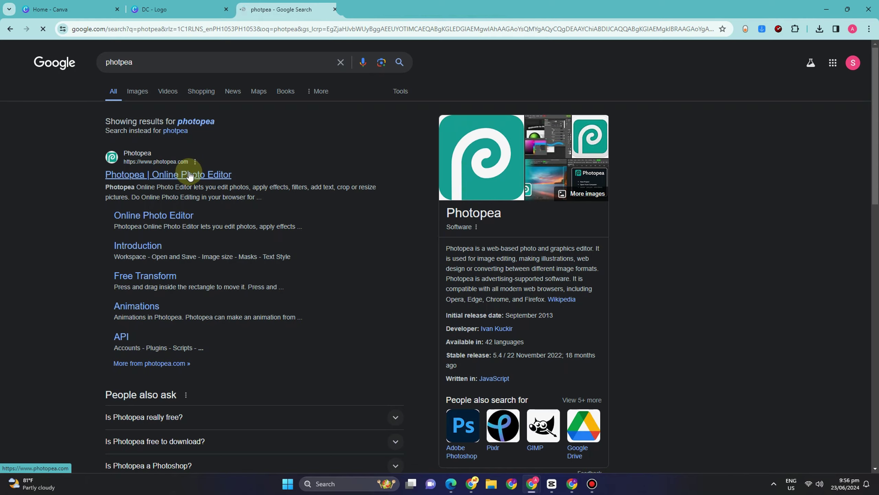
left_click(190, 175)
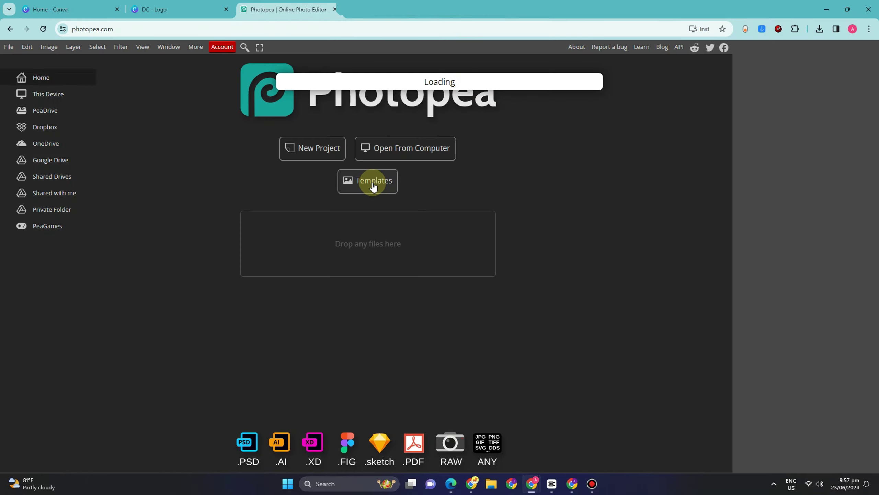
left_click(373, 186)
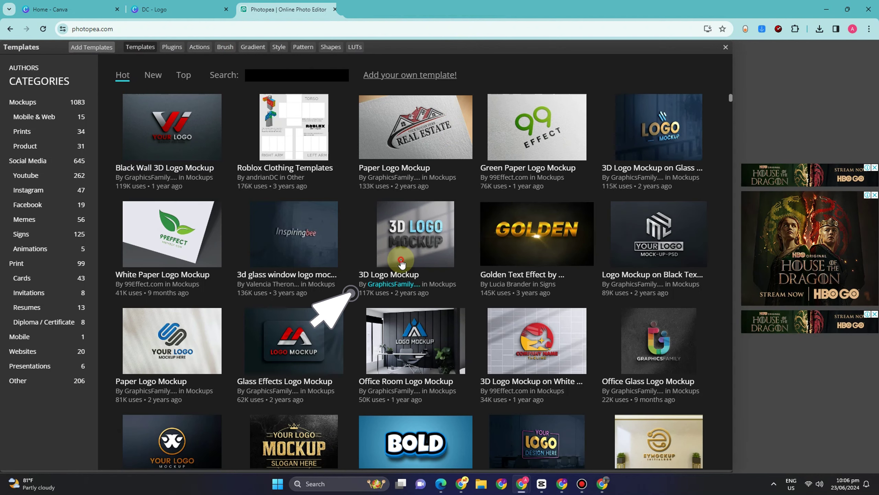
left_click(401, 261)
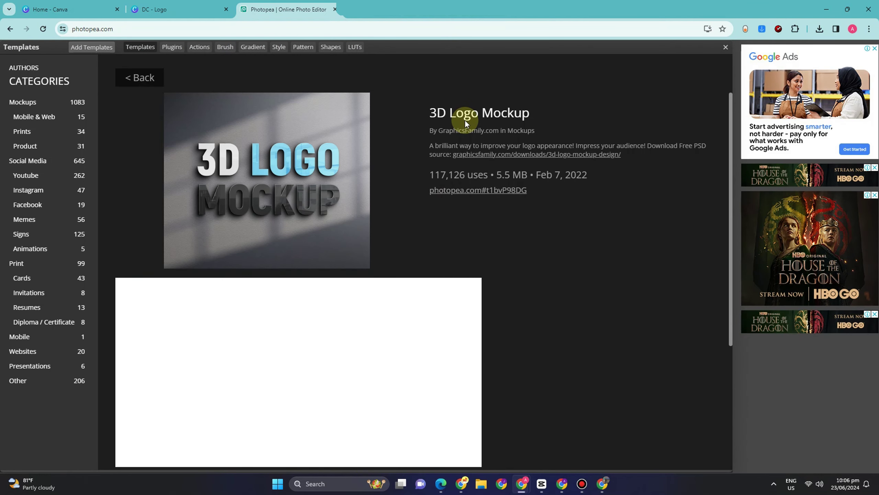
left_click(465, 120)
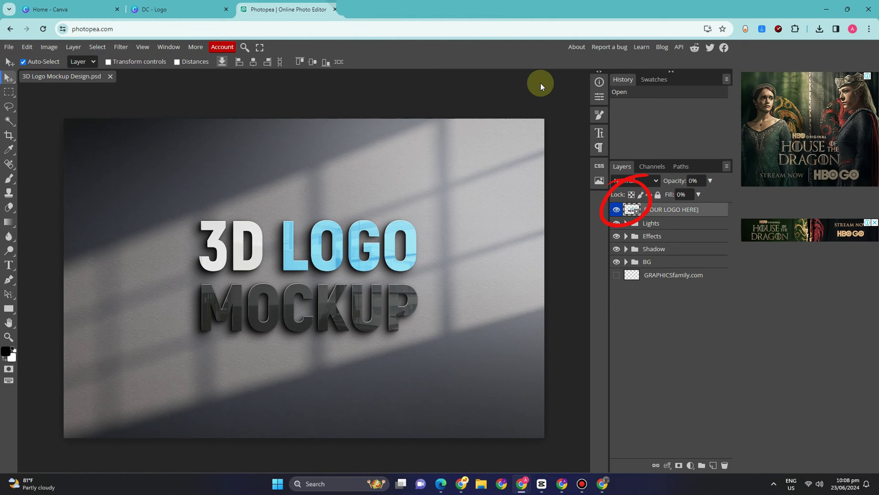
Open the contents of the [YOUR LOGO HERE] smart object and hide its Group 1 placeholder text
double_click(632, 210)
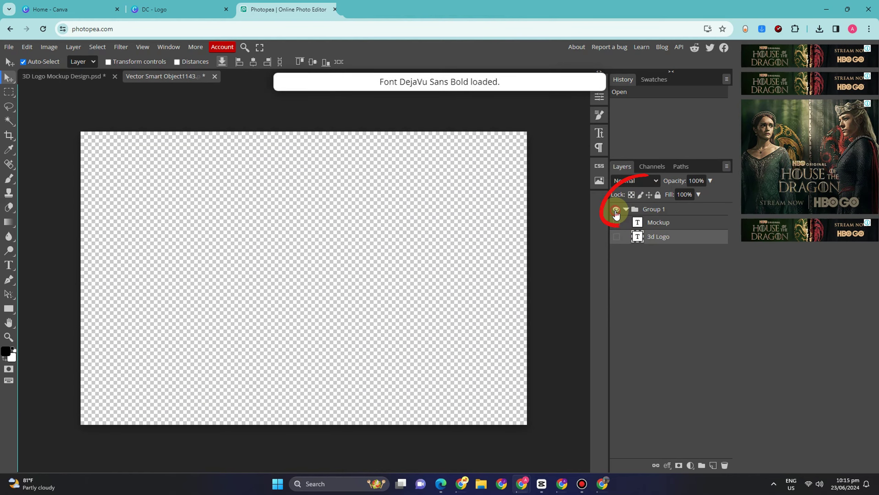
left_click(616, 209)
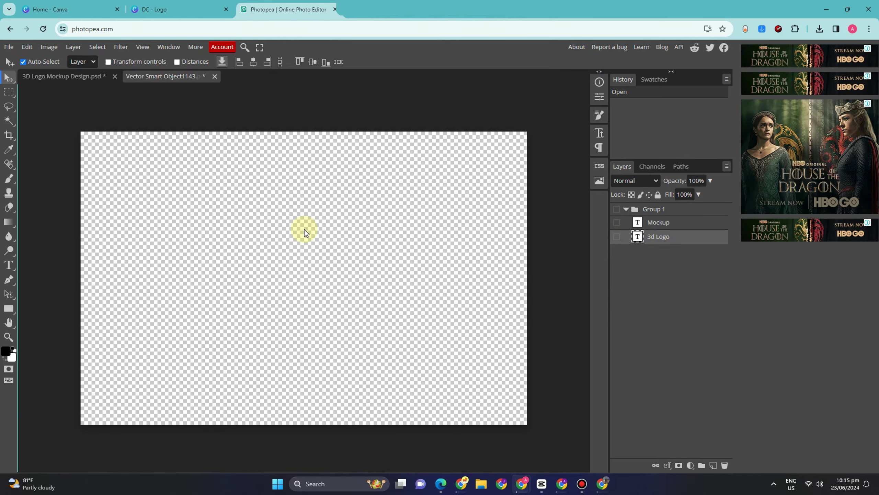
Open the DC (4) logo image, place it in the smart object at 242.1% scale and save the smart object
left_click(15, 48)
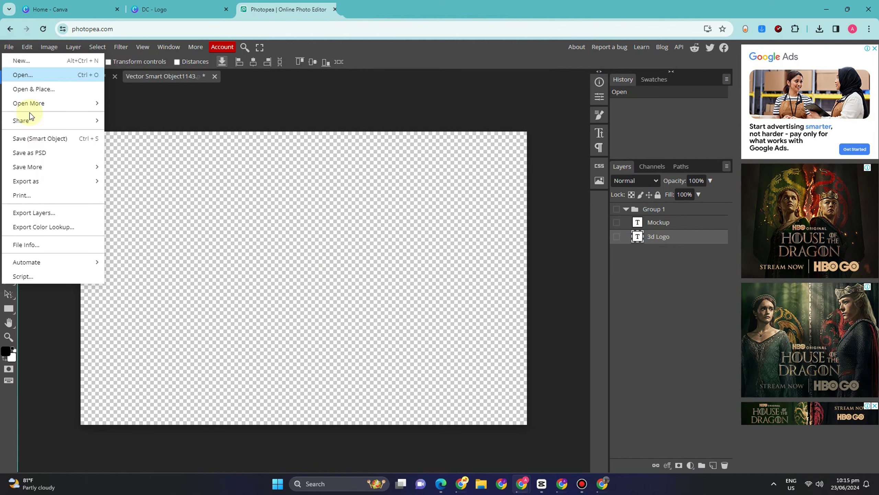
left_click(39, 80)
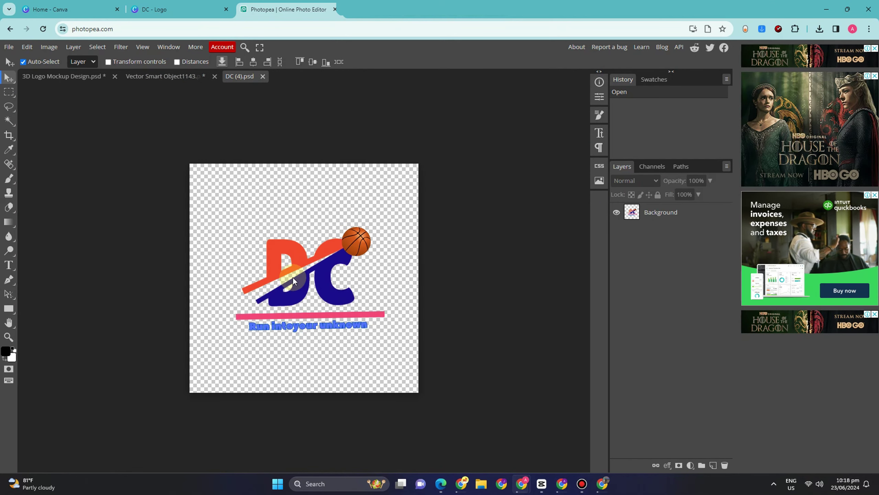
left_click(631, 211)
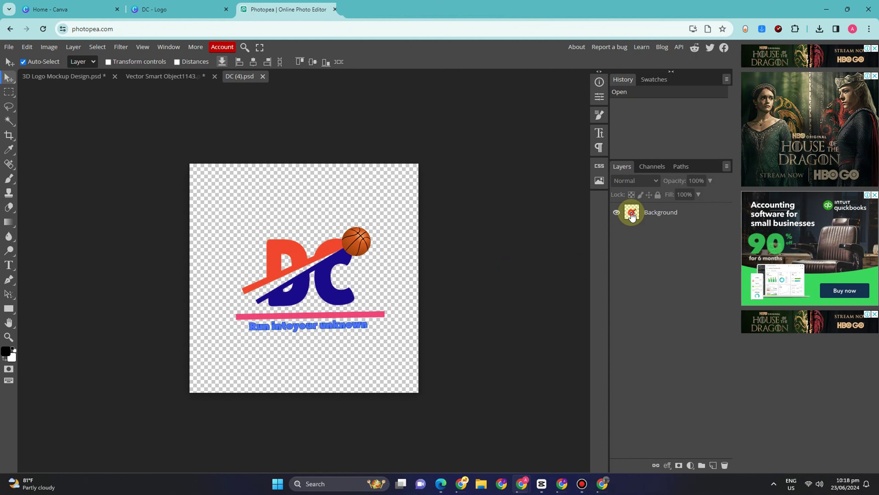
left_click(312, 265)
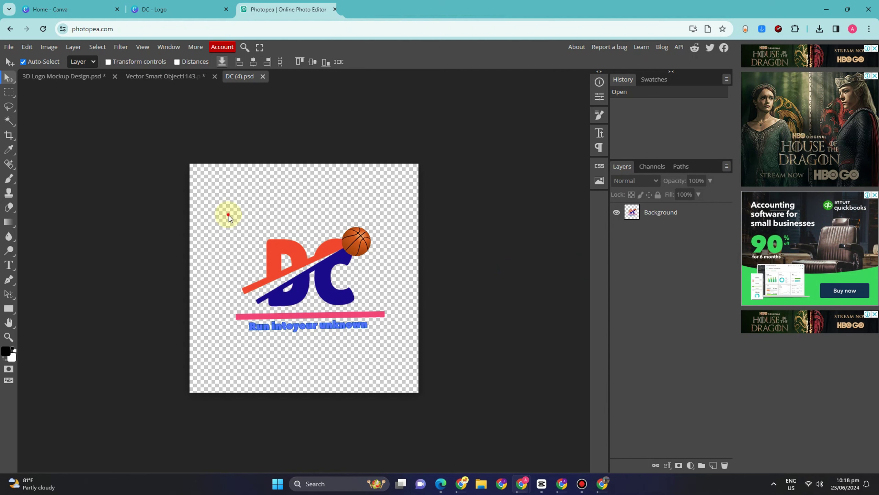
double_click(617, 213)
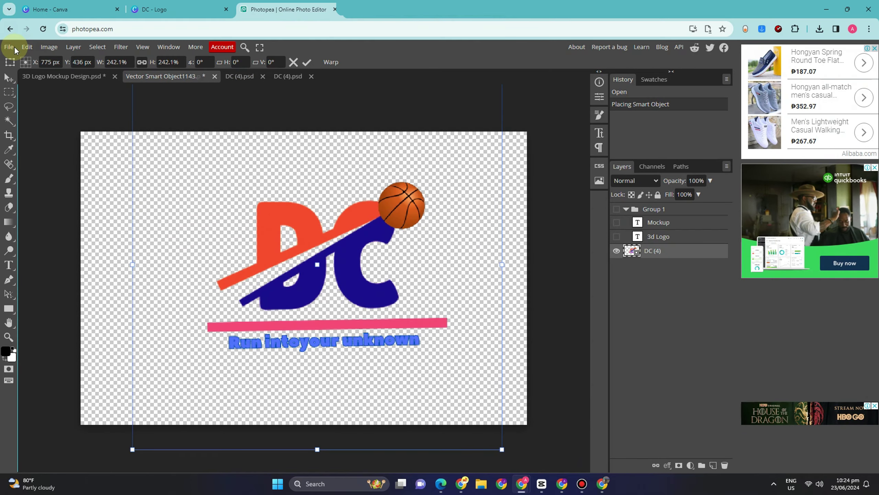
left_click(8, 47)
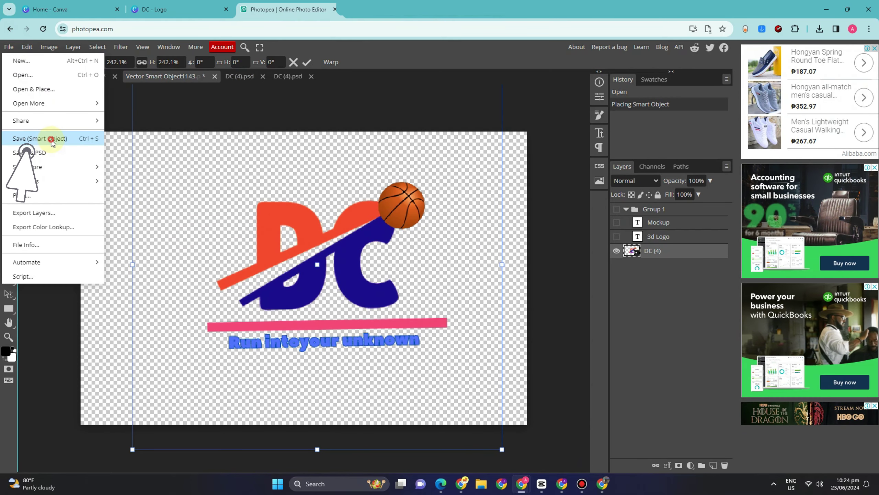
left_click(63, 138)
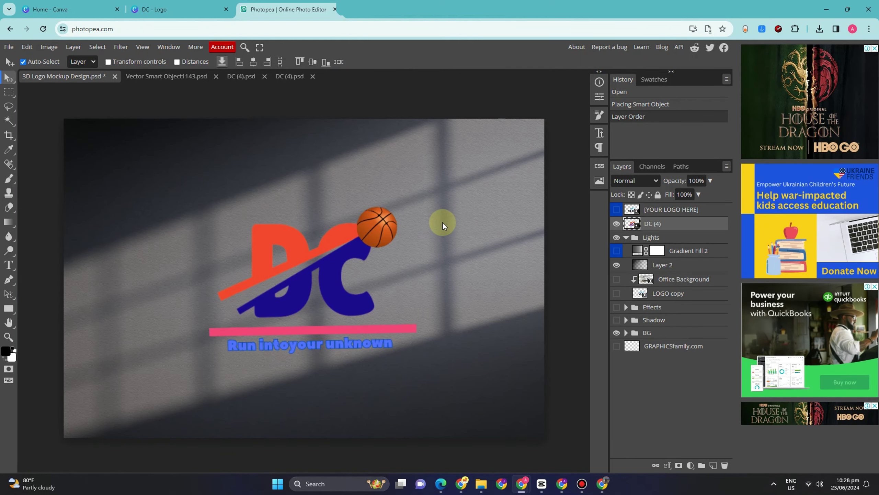
Select the Logo Background layer in the mockup and show the Effects group
left_click(231, 209)
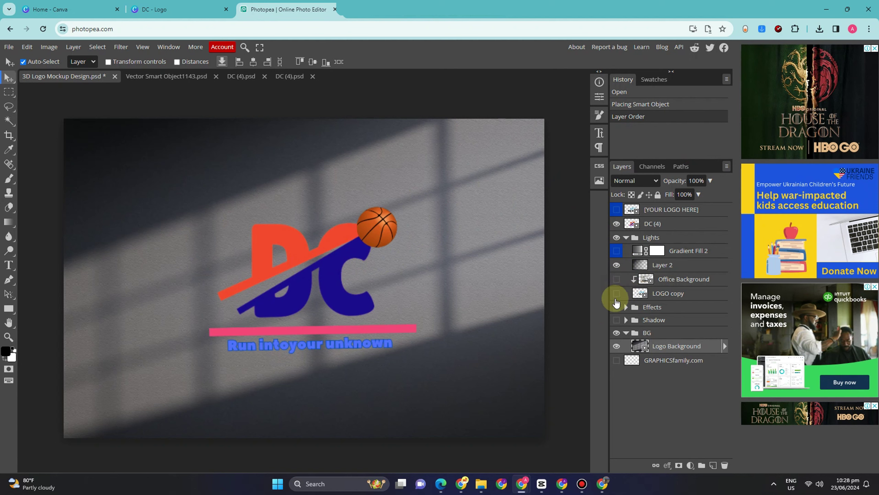
left_click(617, 307)
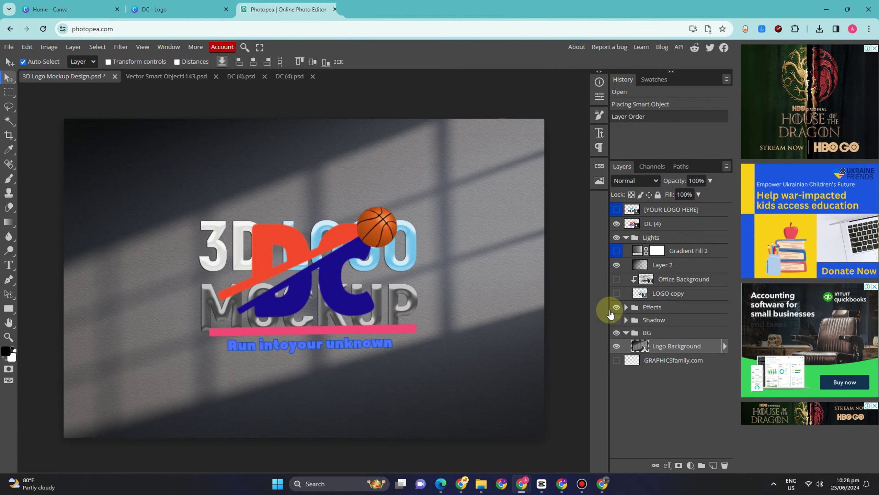